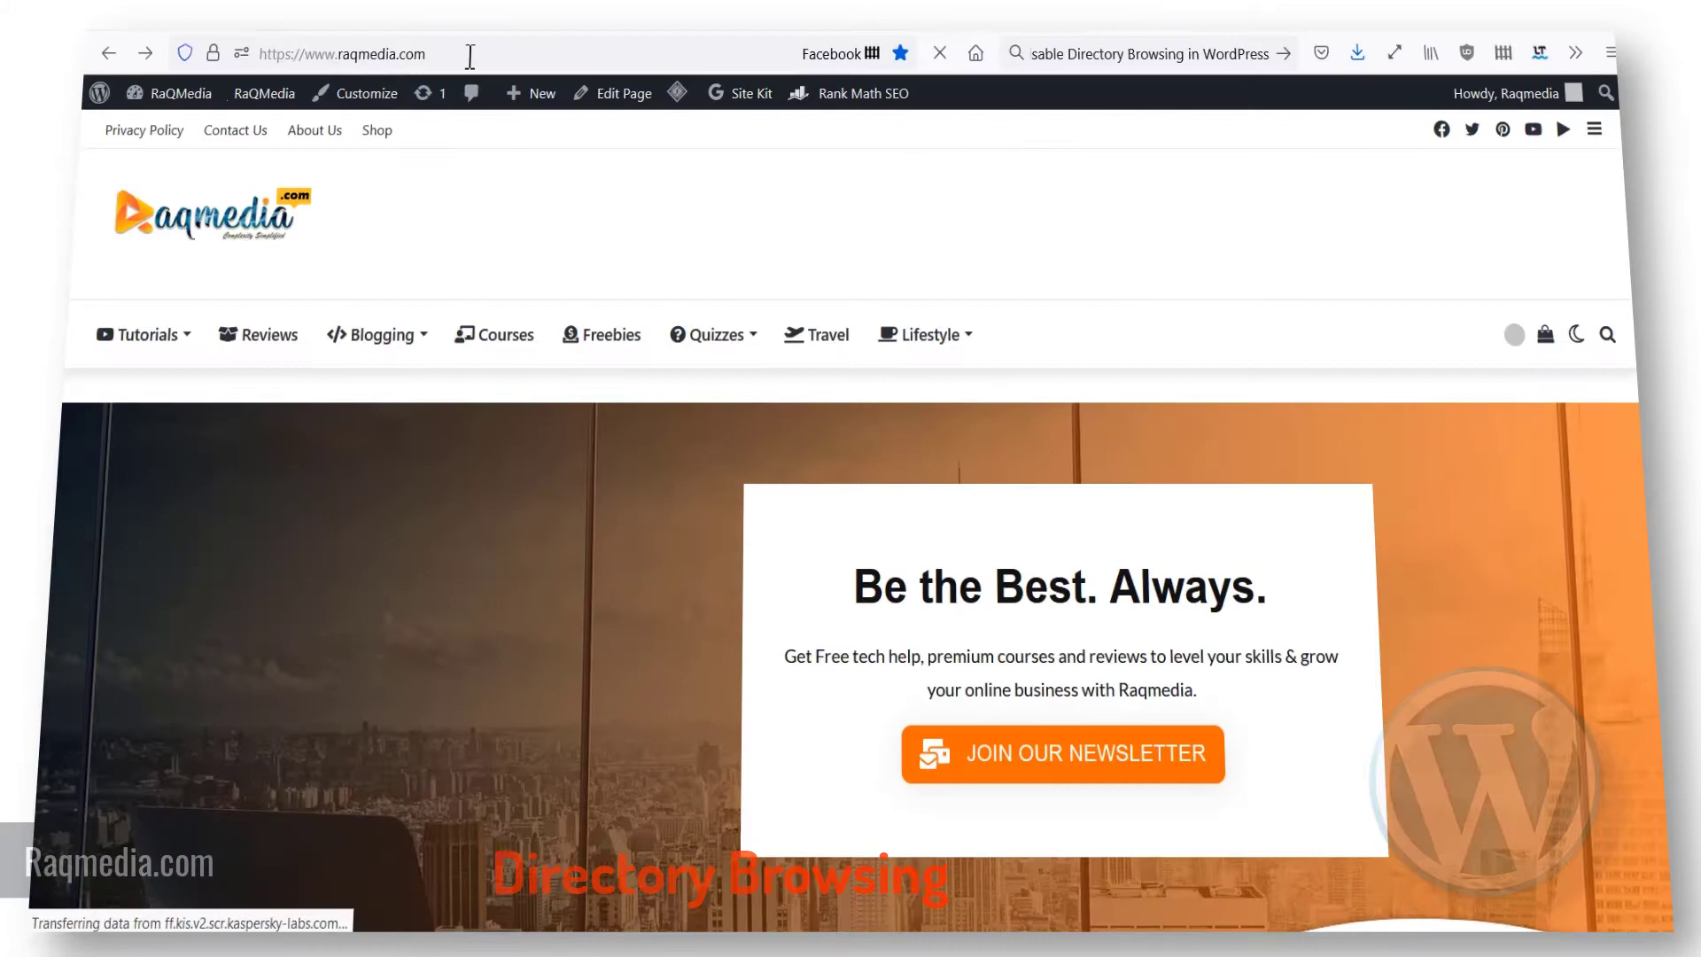
Step: Load the site's /wp-includes/ URL in Firefox after removing the stray space from the address
left_click(451, 50)
type("/wp-includes/")
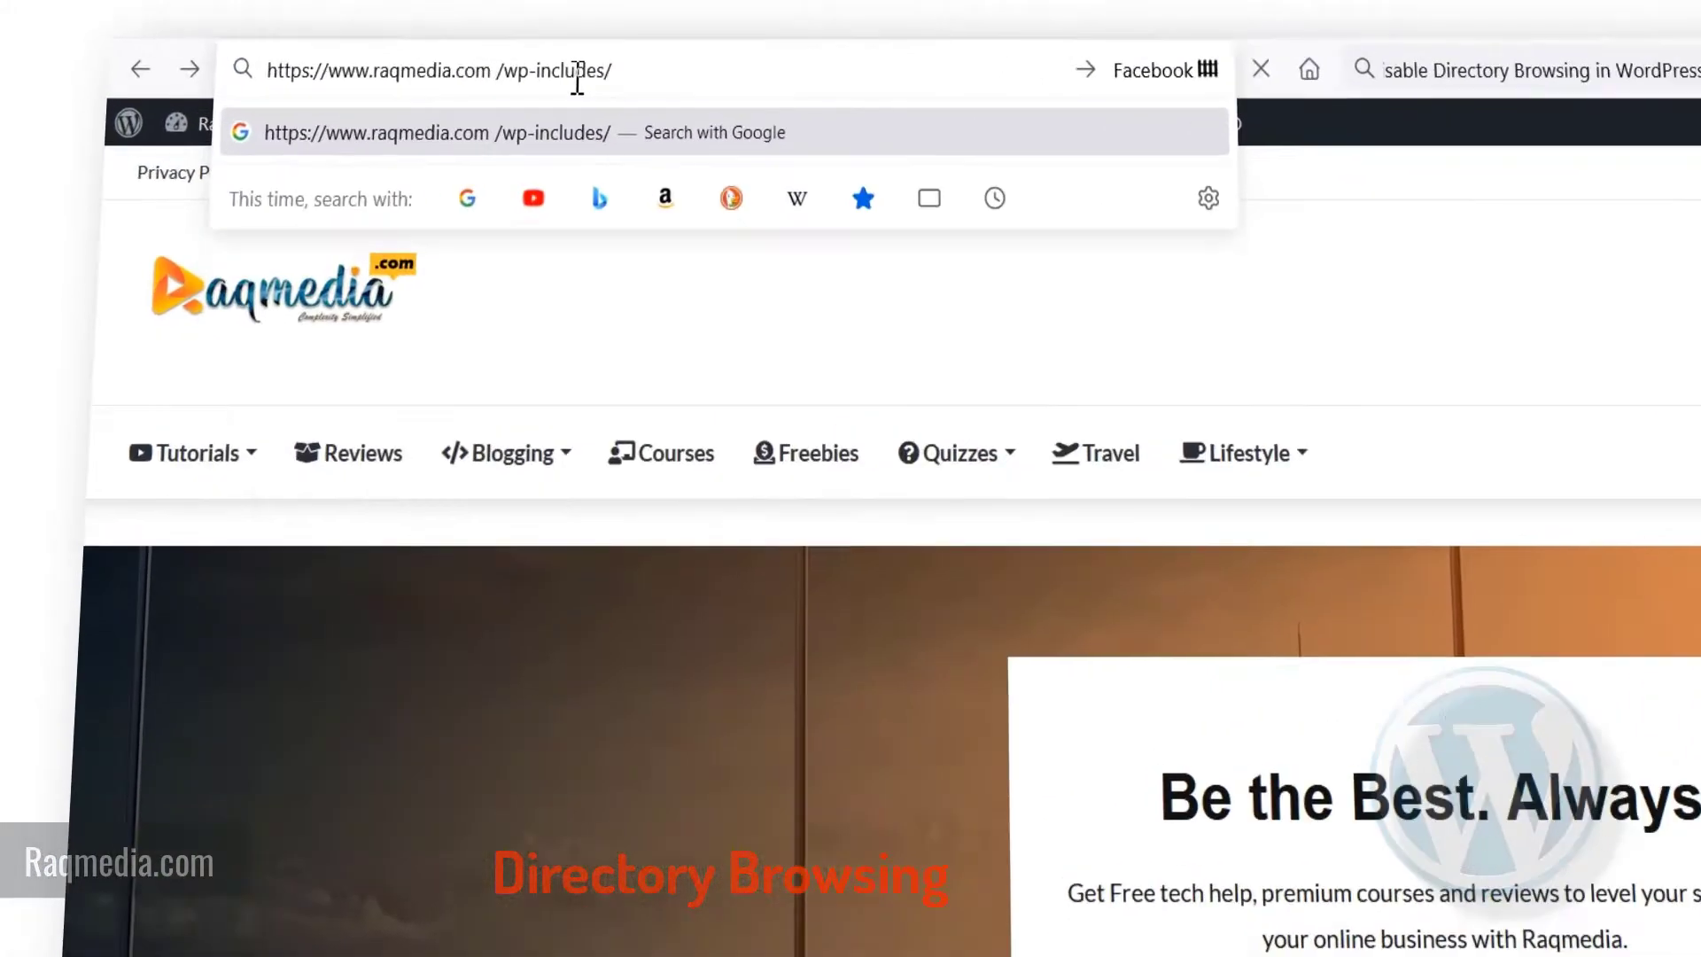
double_click(375, 50)
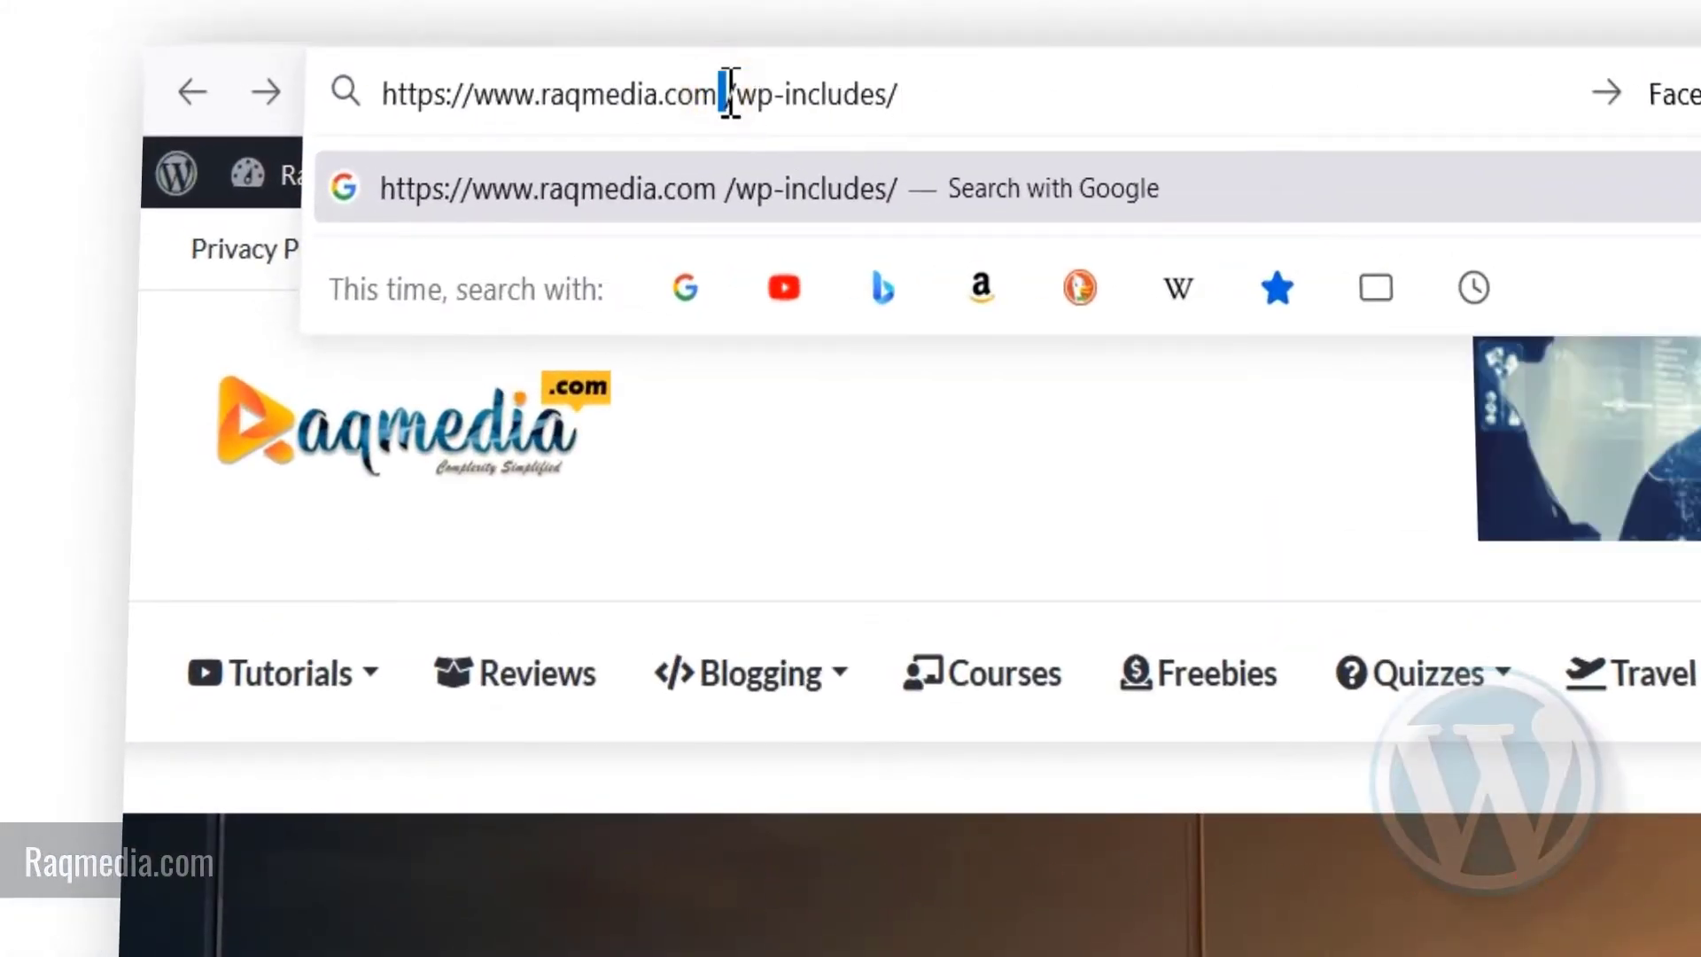
key("BackSpace")
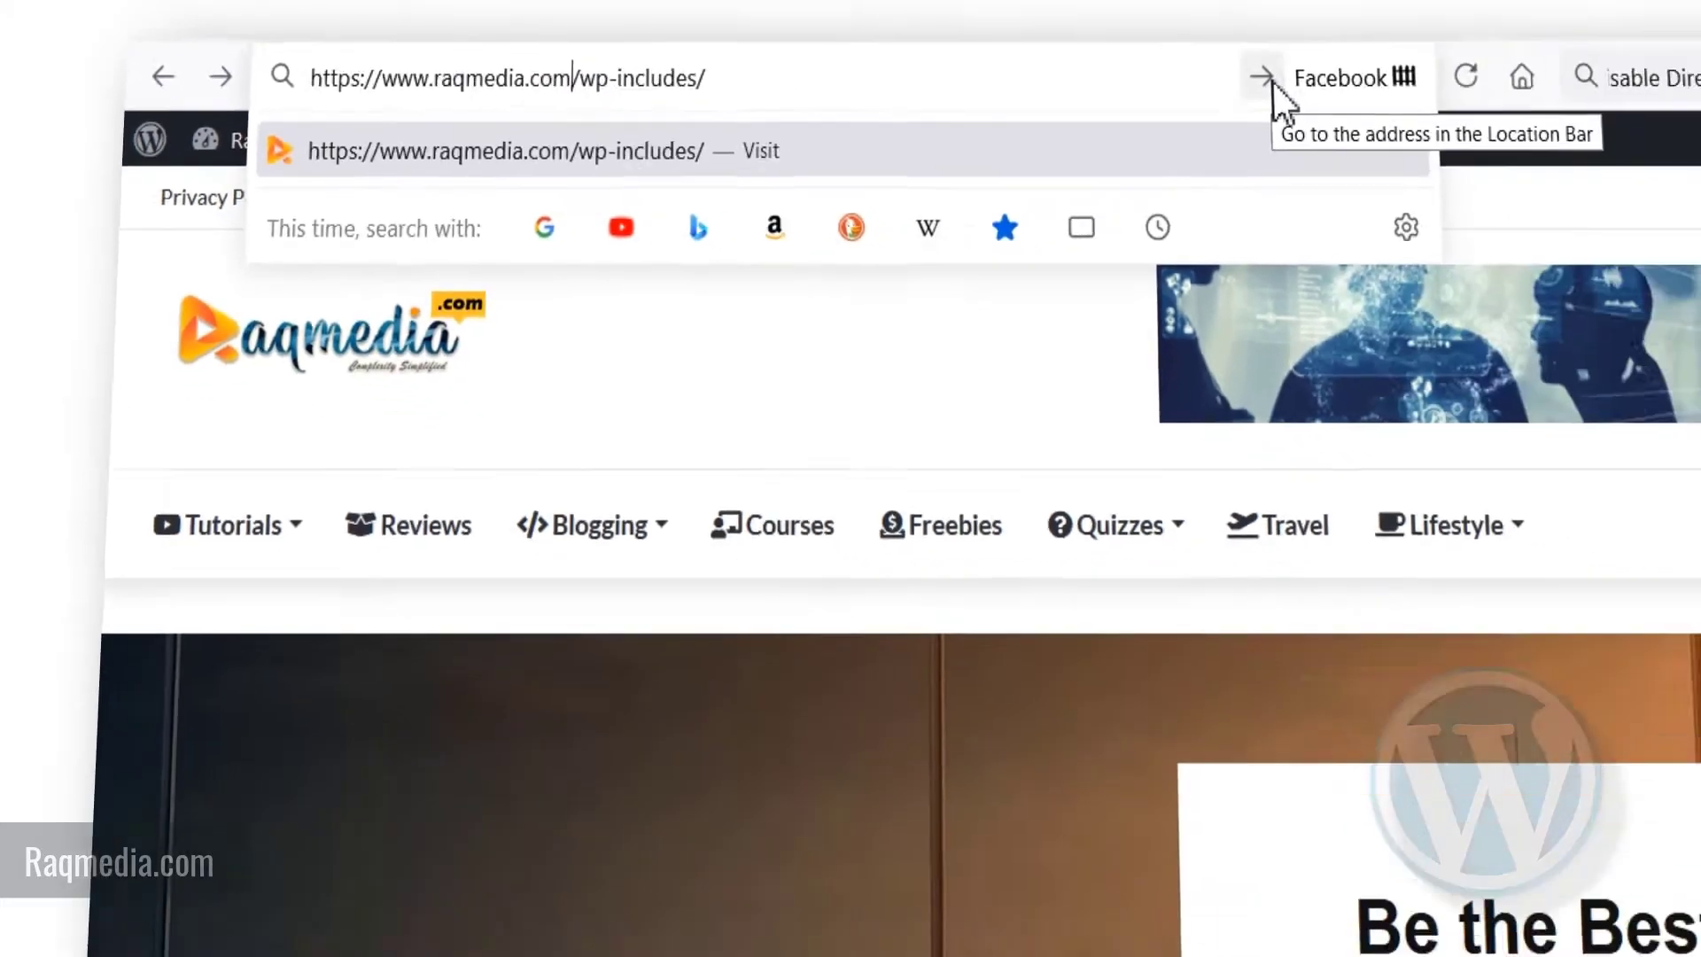
left_click(1608, 92)
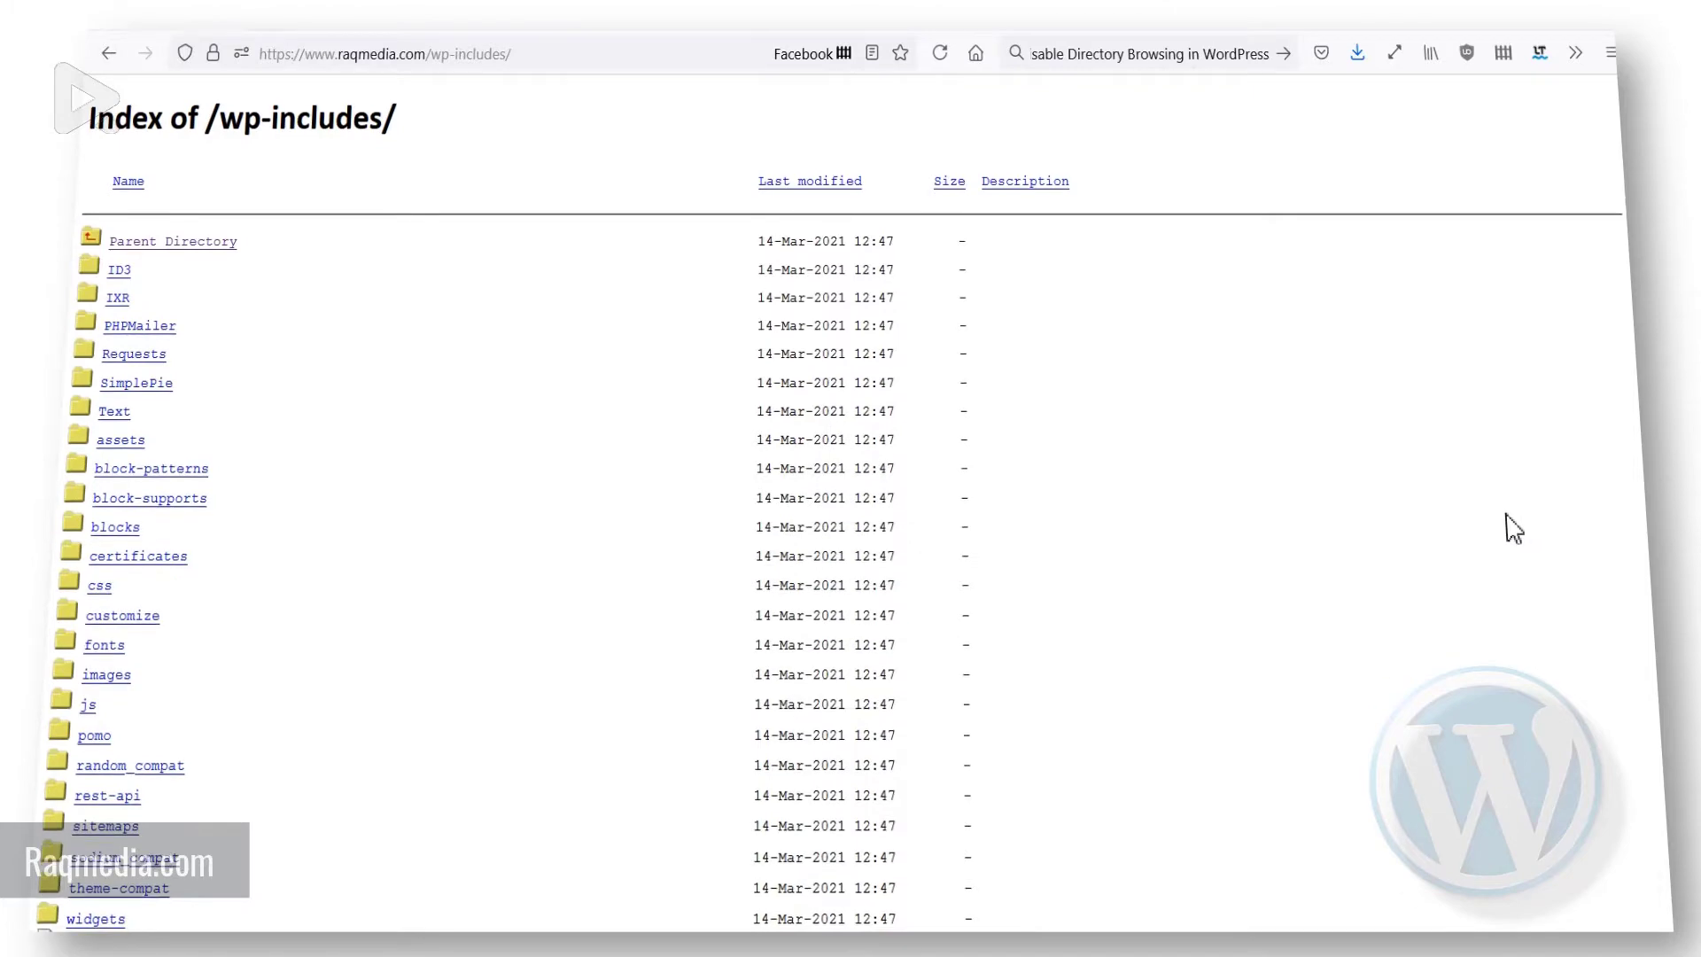
scroll(1512, 529, "down", 5)
scroll(1513, 529, "down", 8)
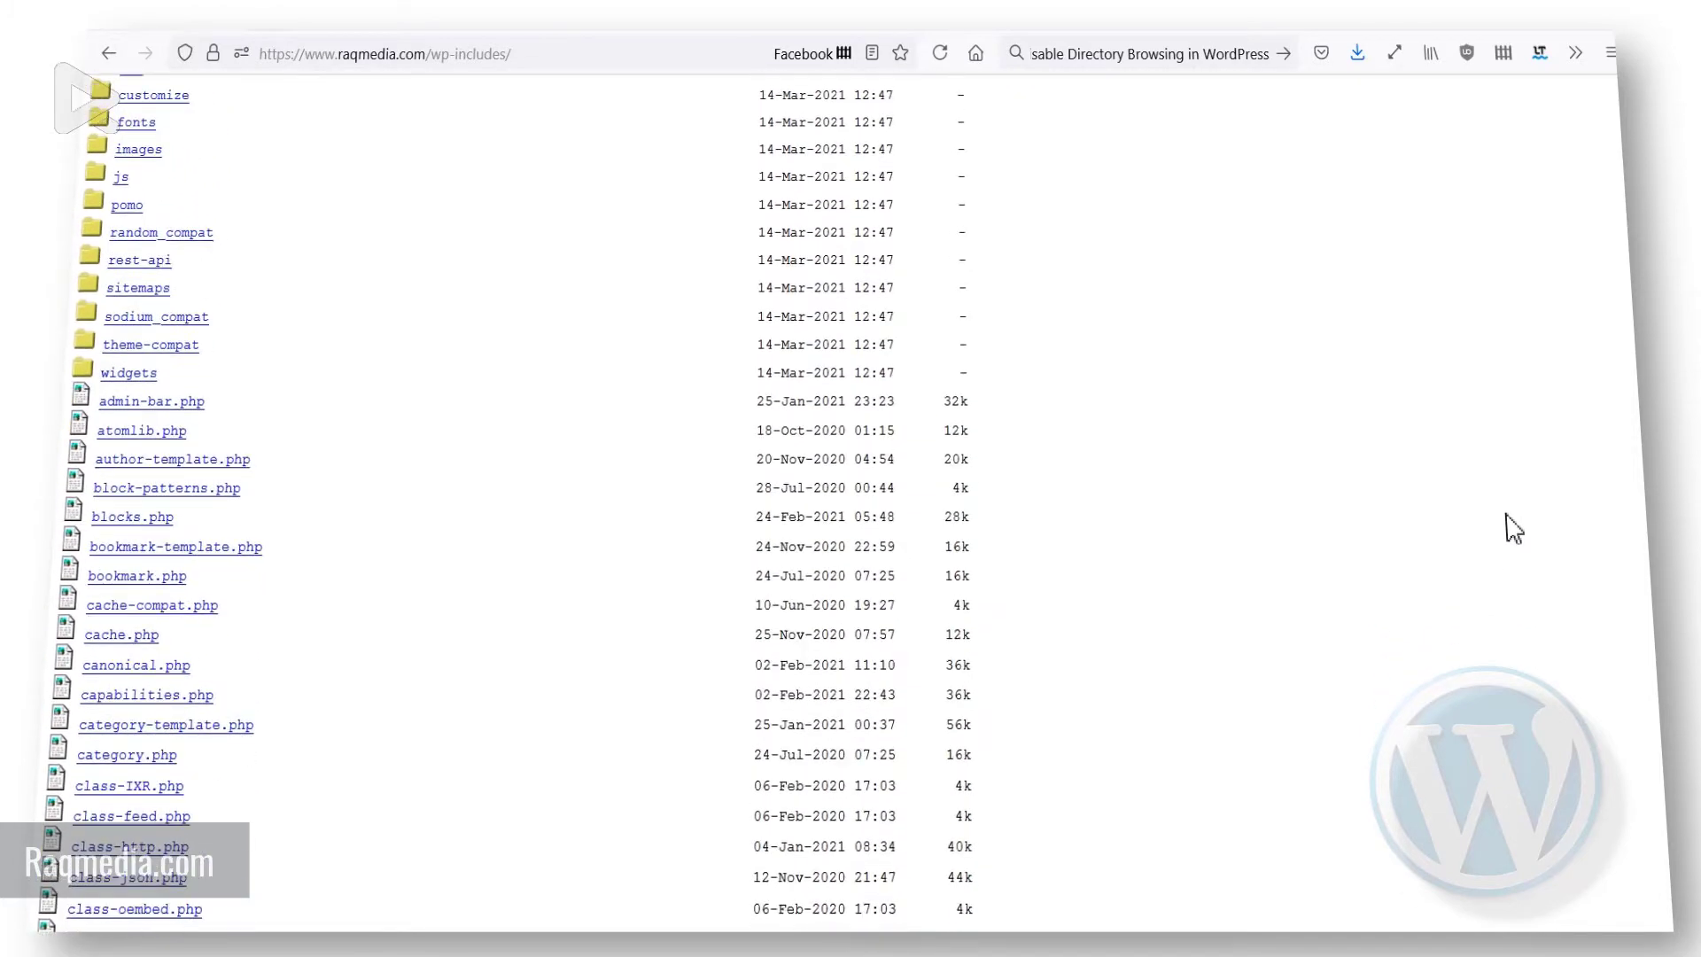
scroll(1513, 528, "down", 3)
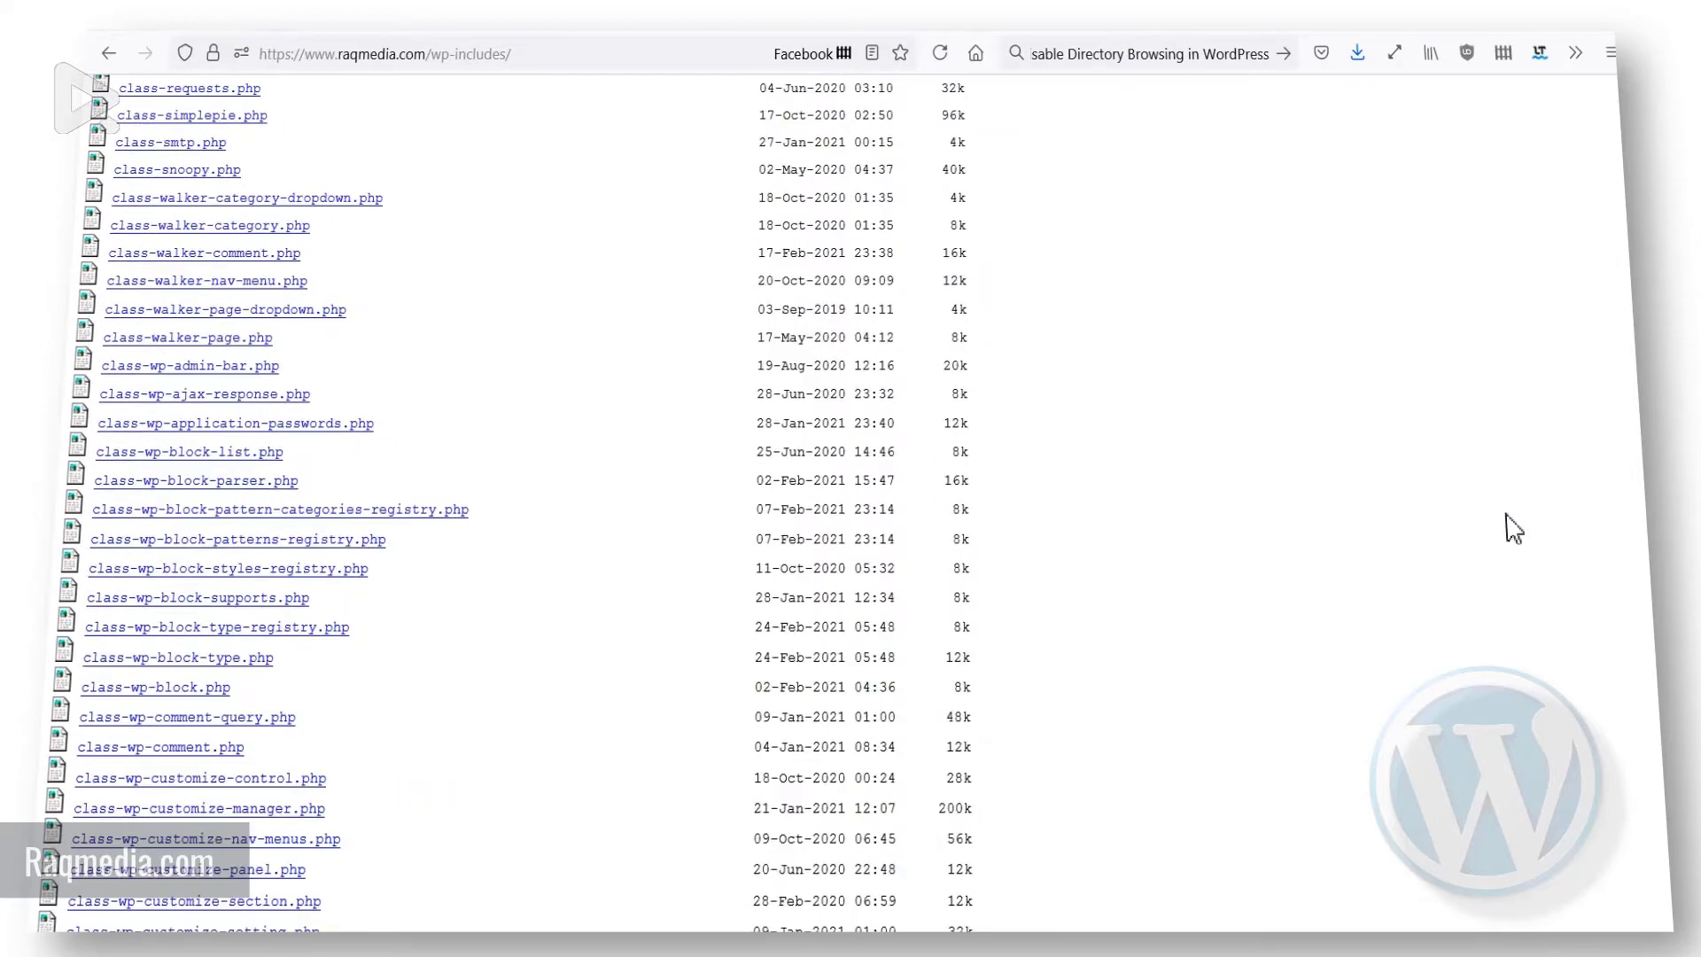
scroll(1512, 529, "down", 8)
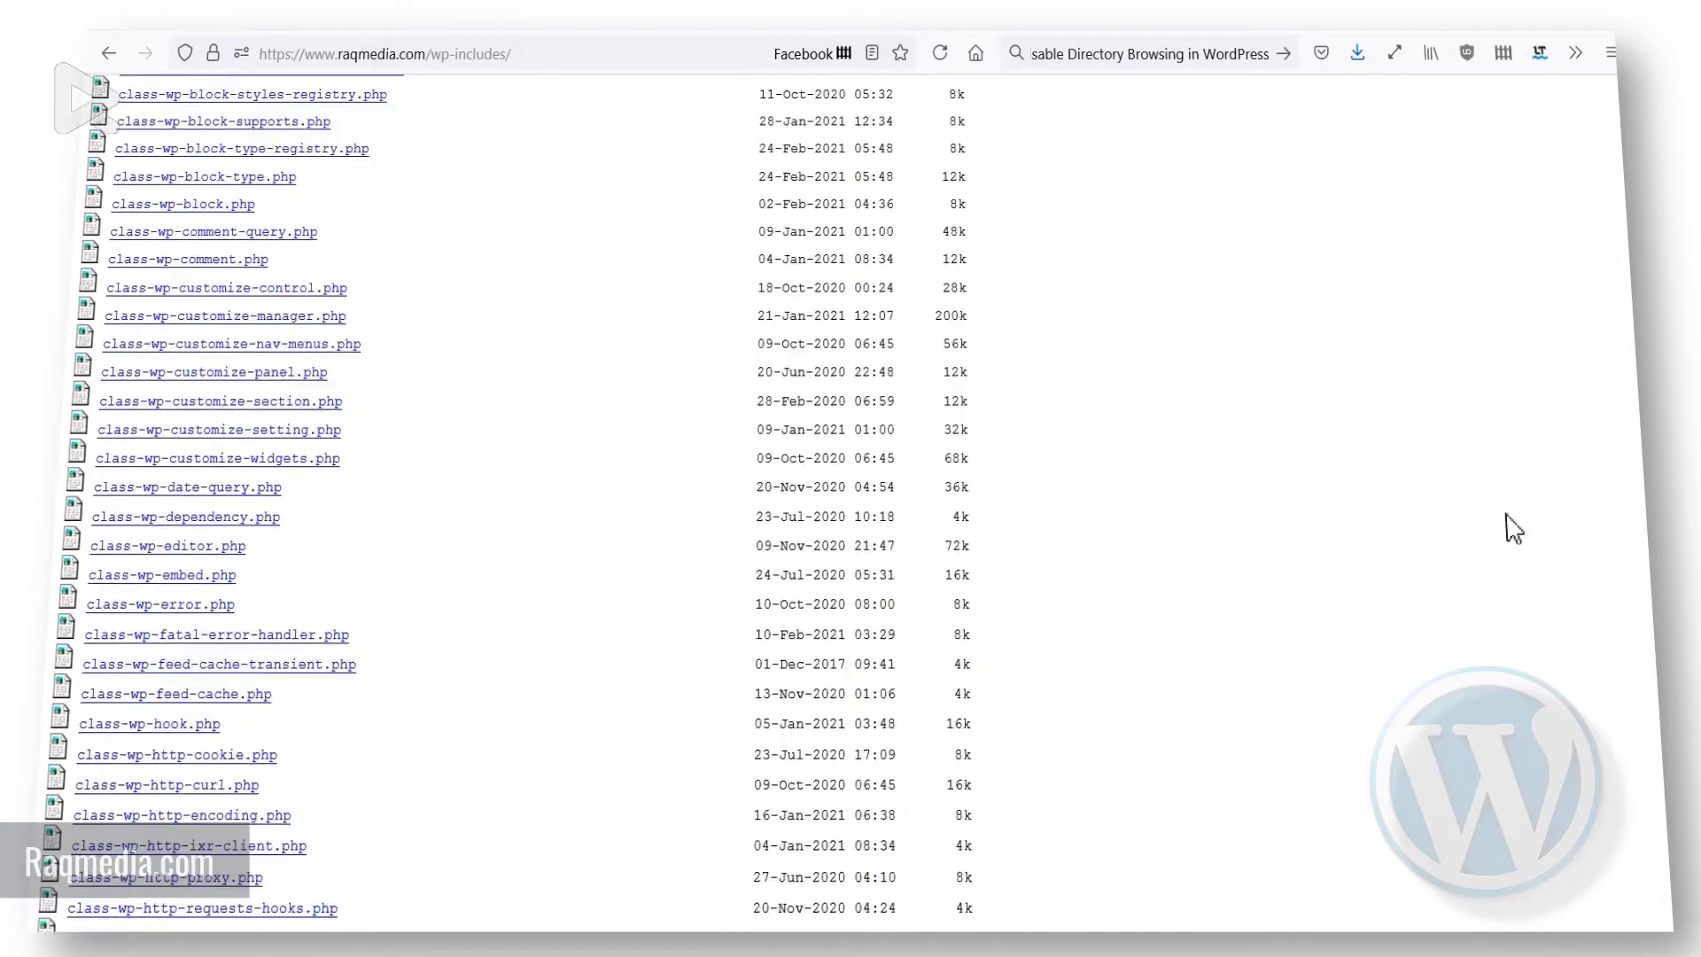
scroll(1512, 529, "down", 4)
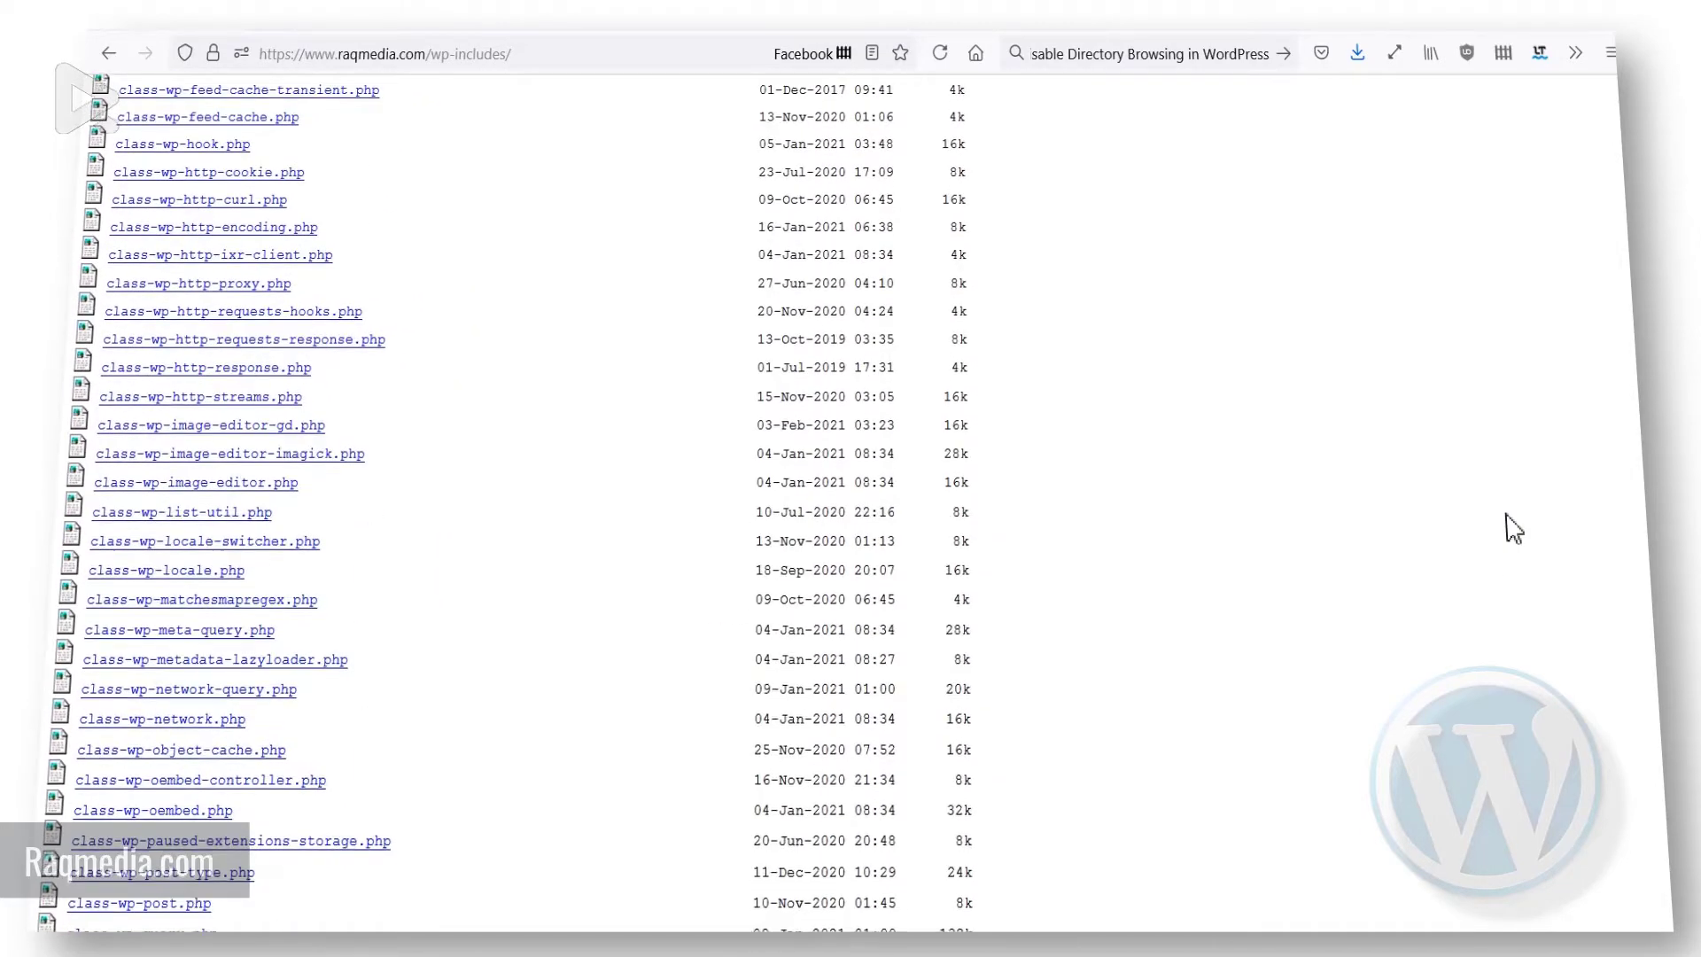
scroll(1513, 529, "down", 8)
scroll(1513, 529, "down", 14)
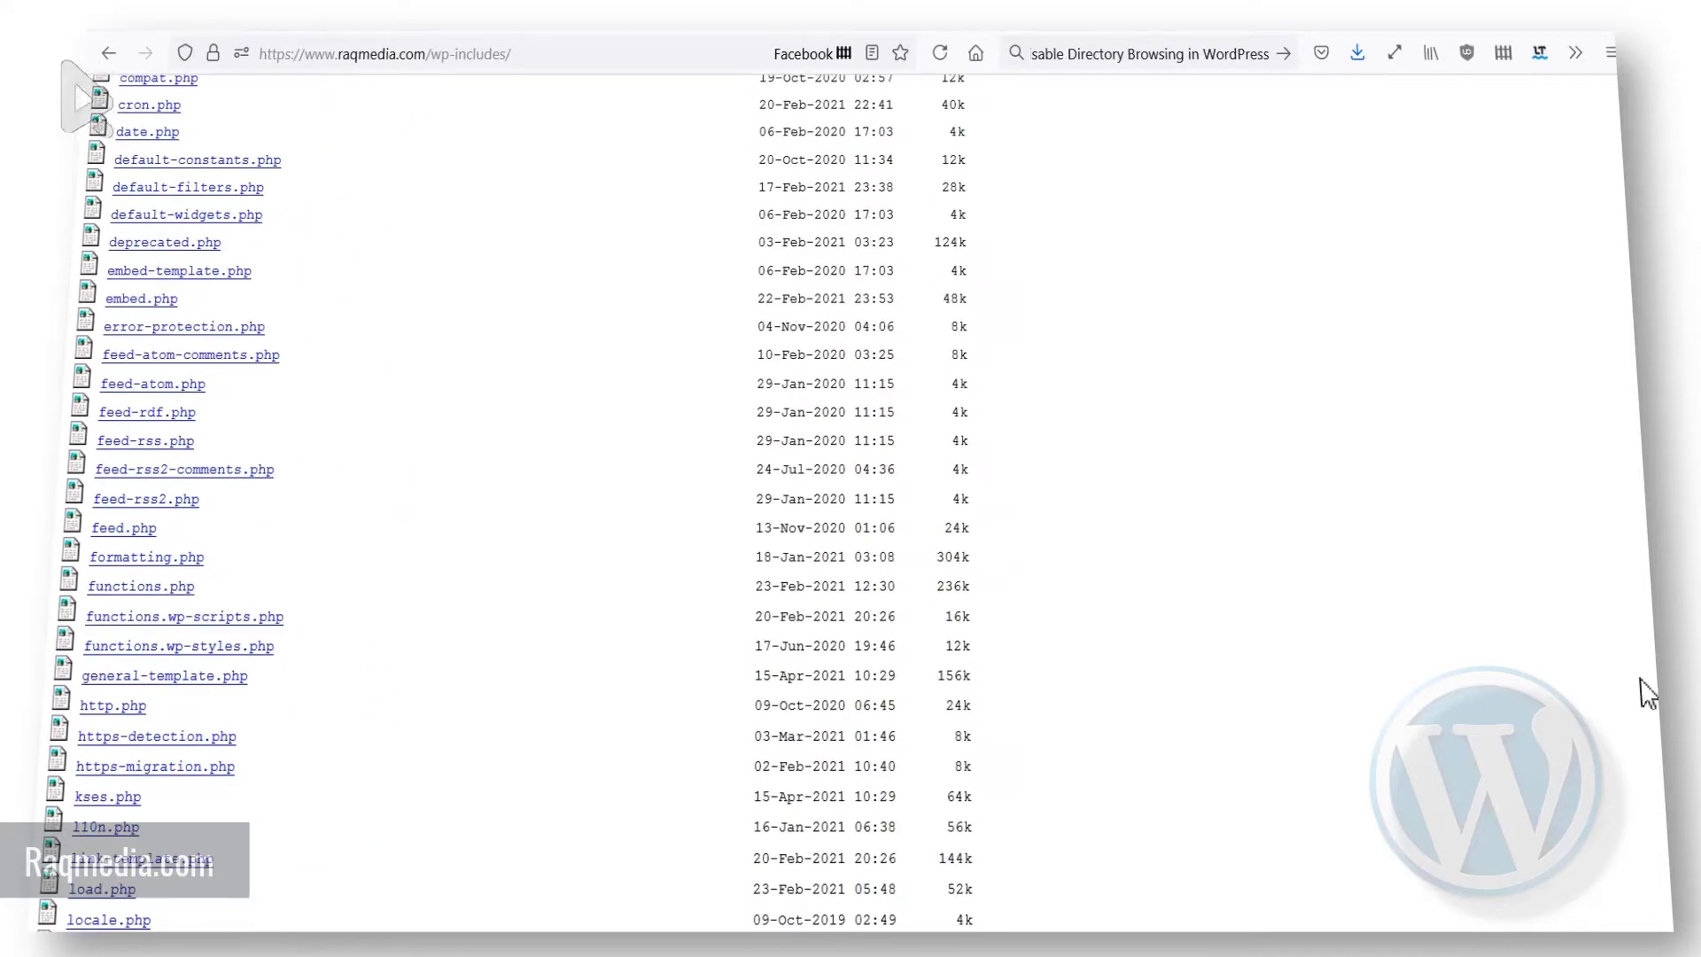
scroll(1513, 528, "down", 18)
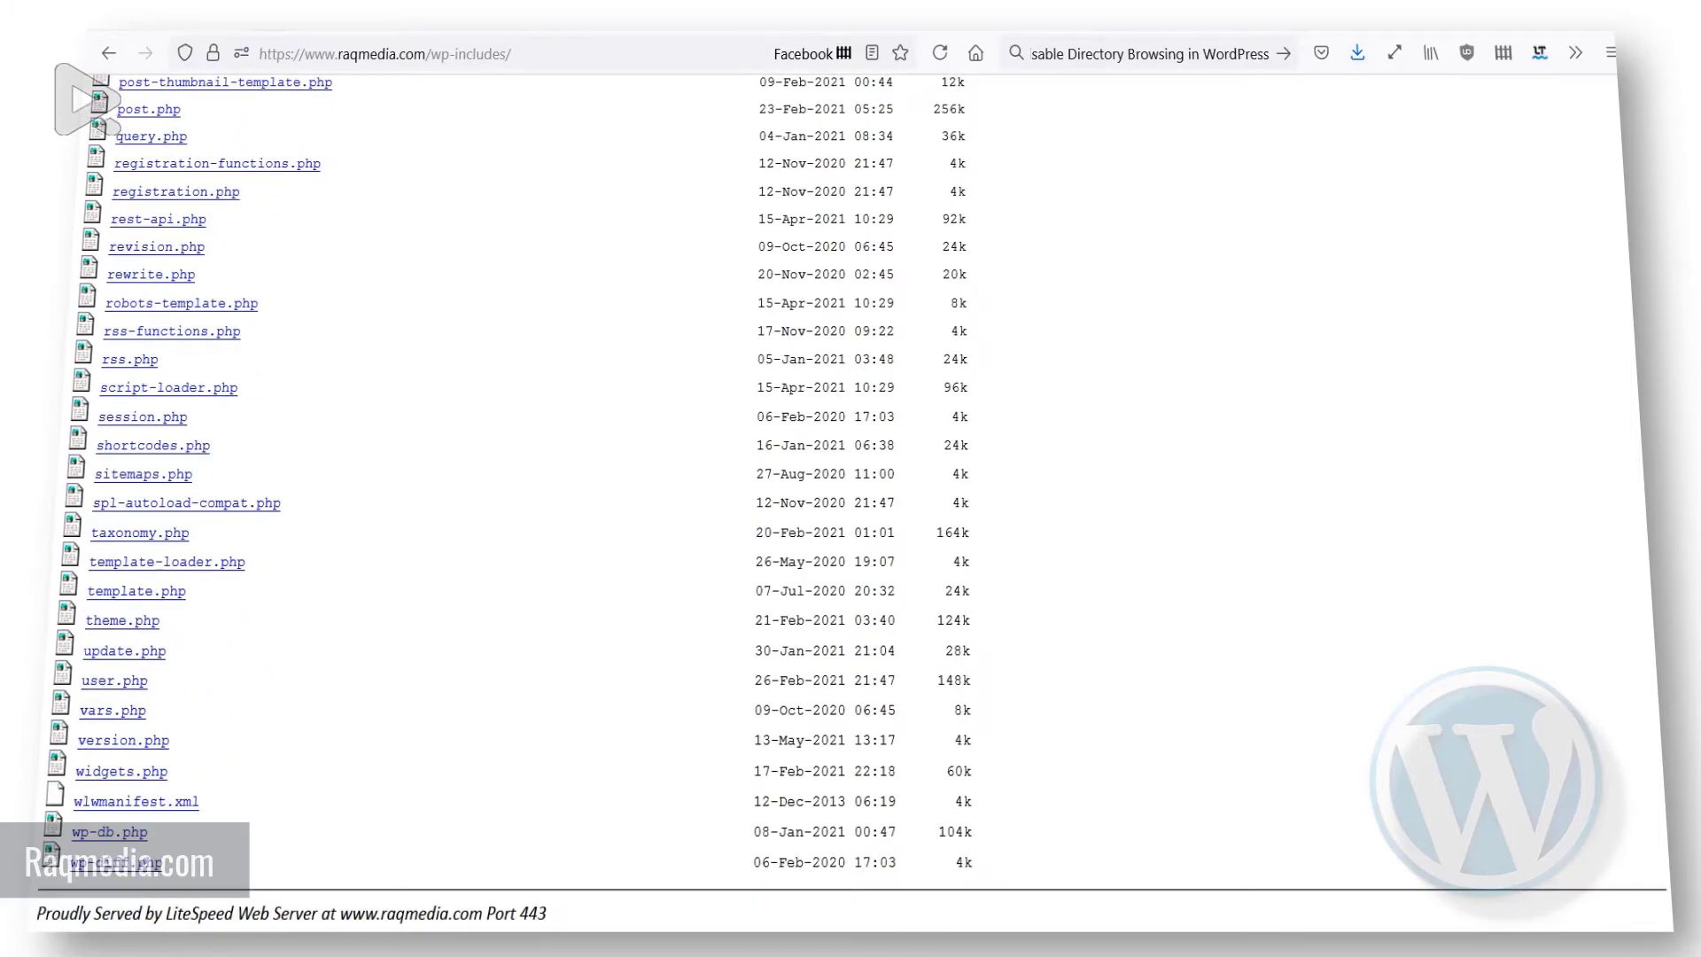
scroll(1512, 529, "up", 20)
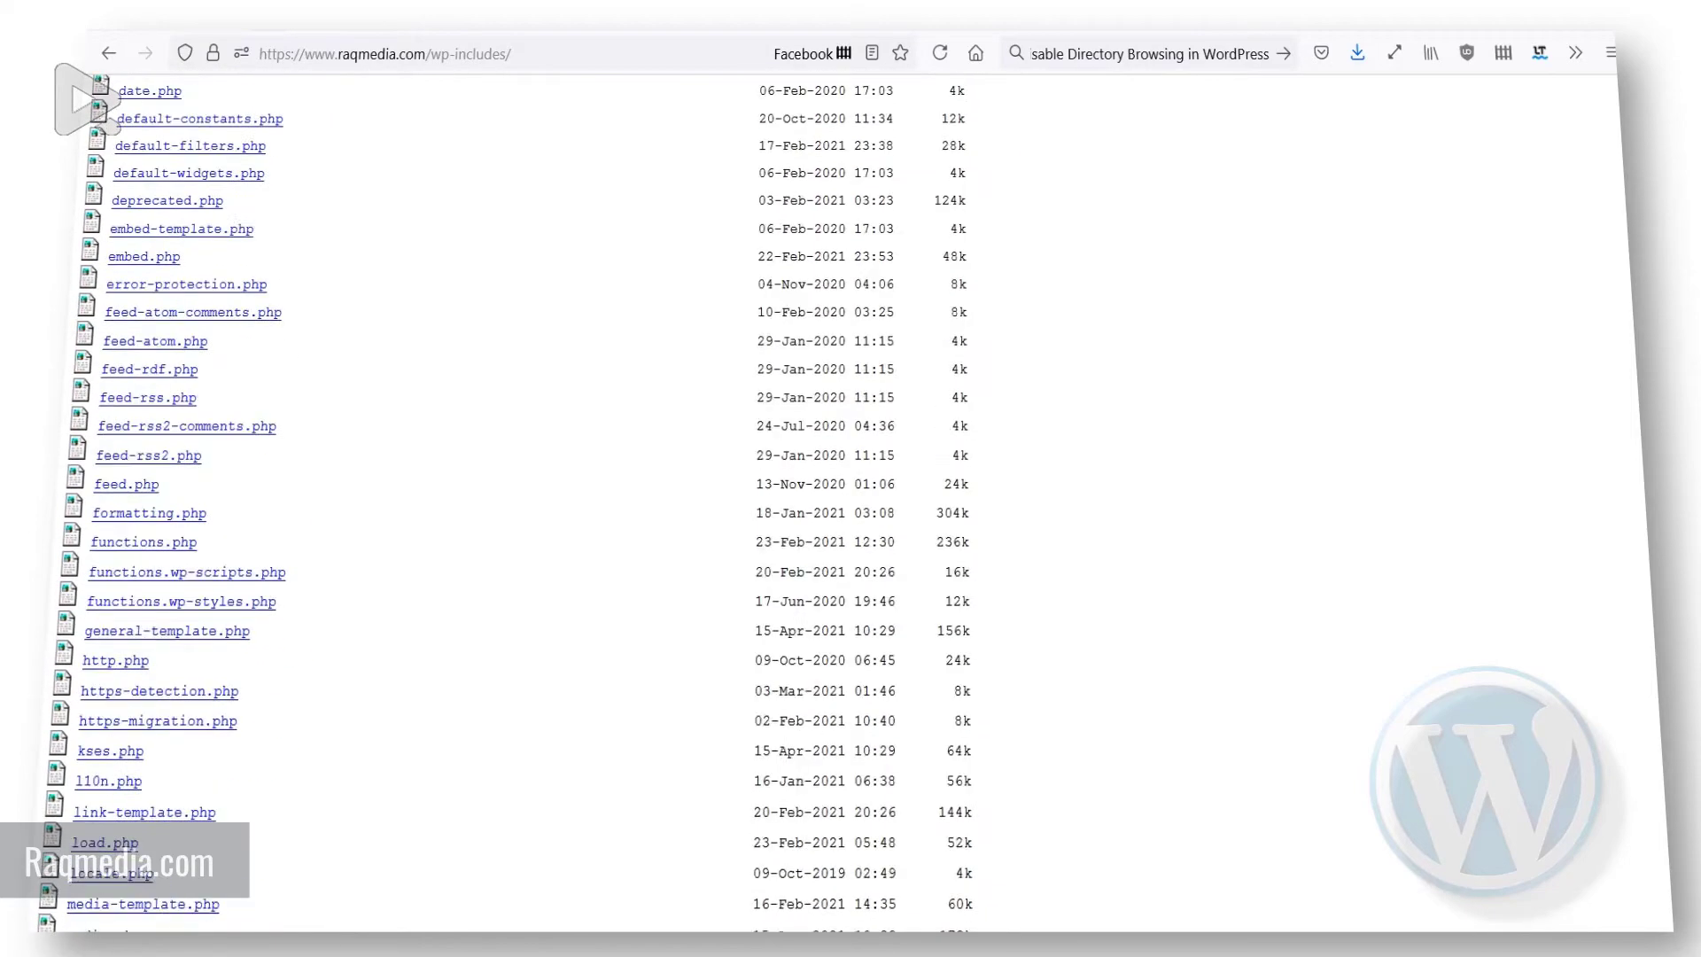
scroll(850, 496, "up", 9)
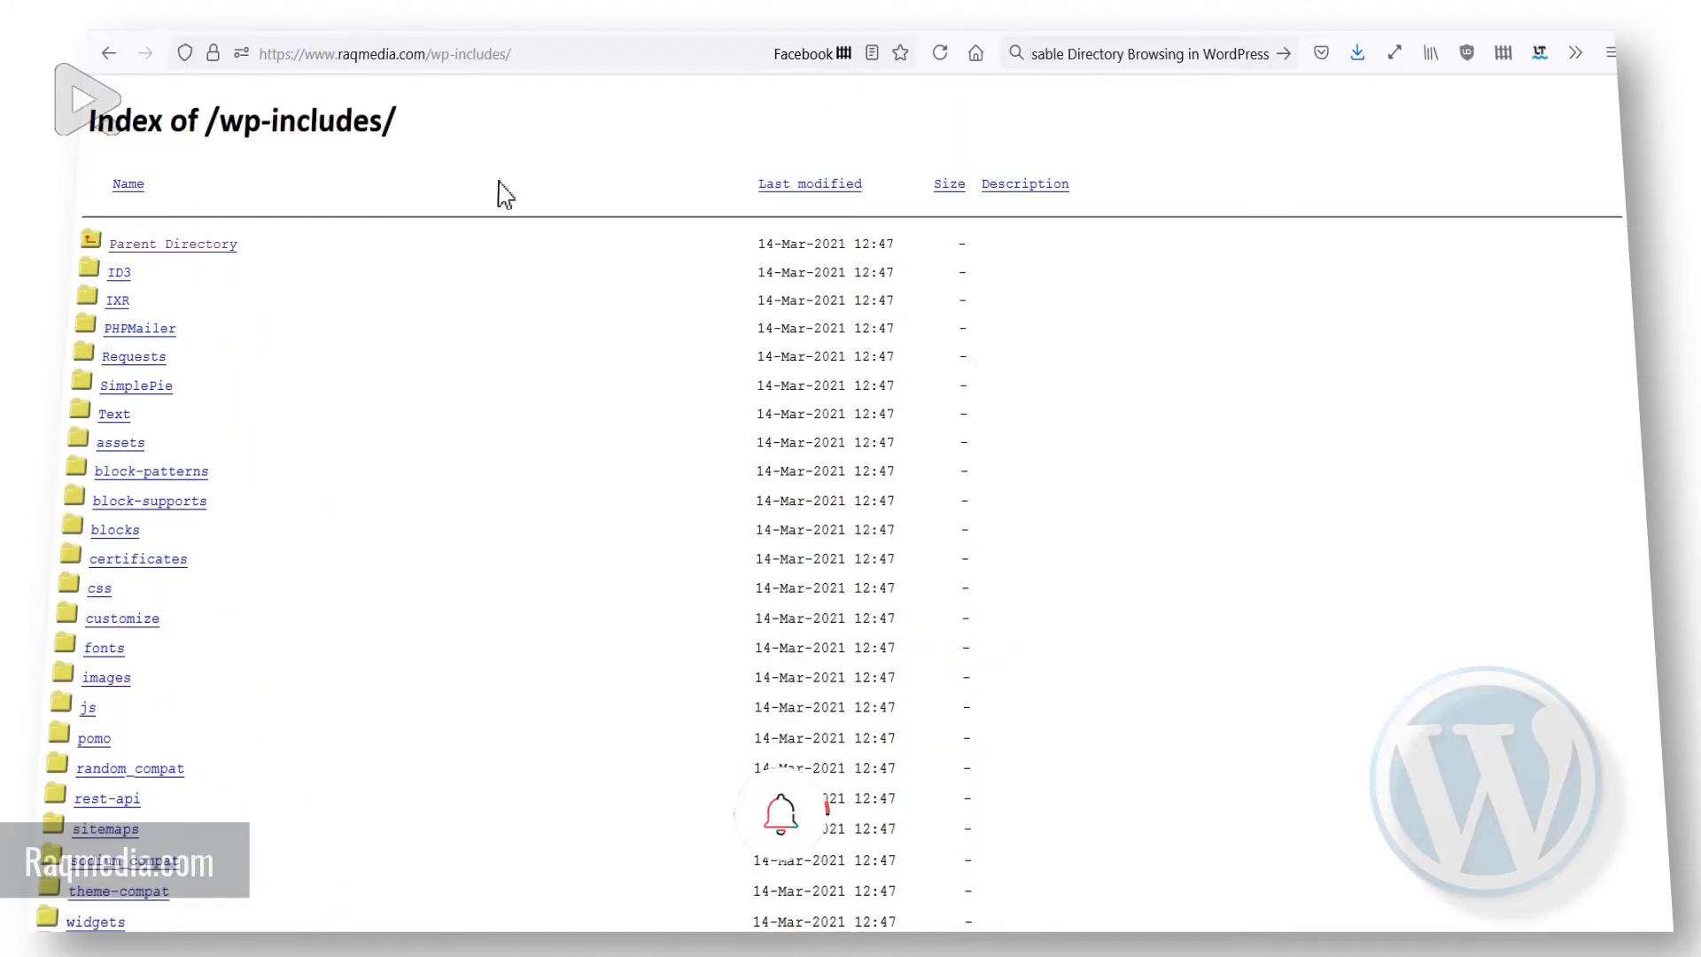
scroll(305, 569, "down", 6)
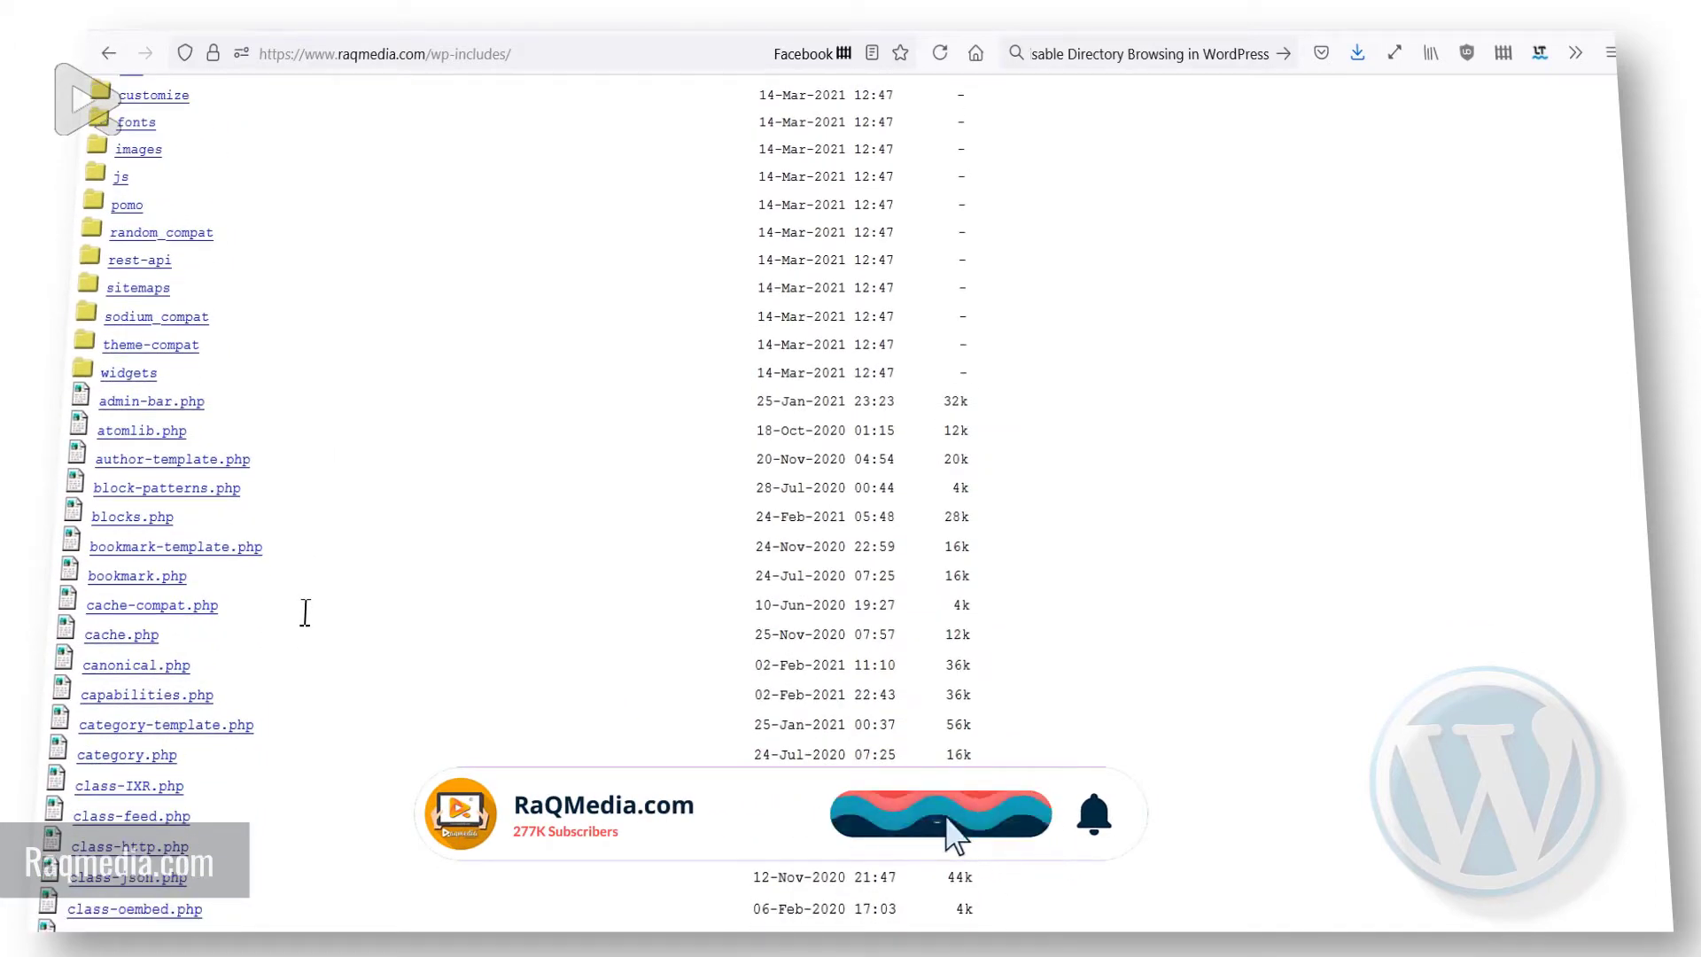
scroll(306, 611, "up", 5)
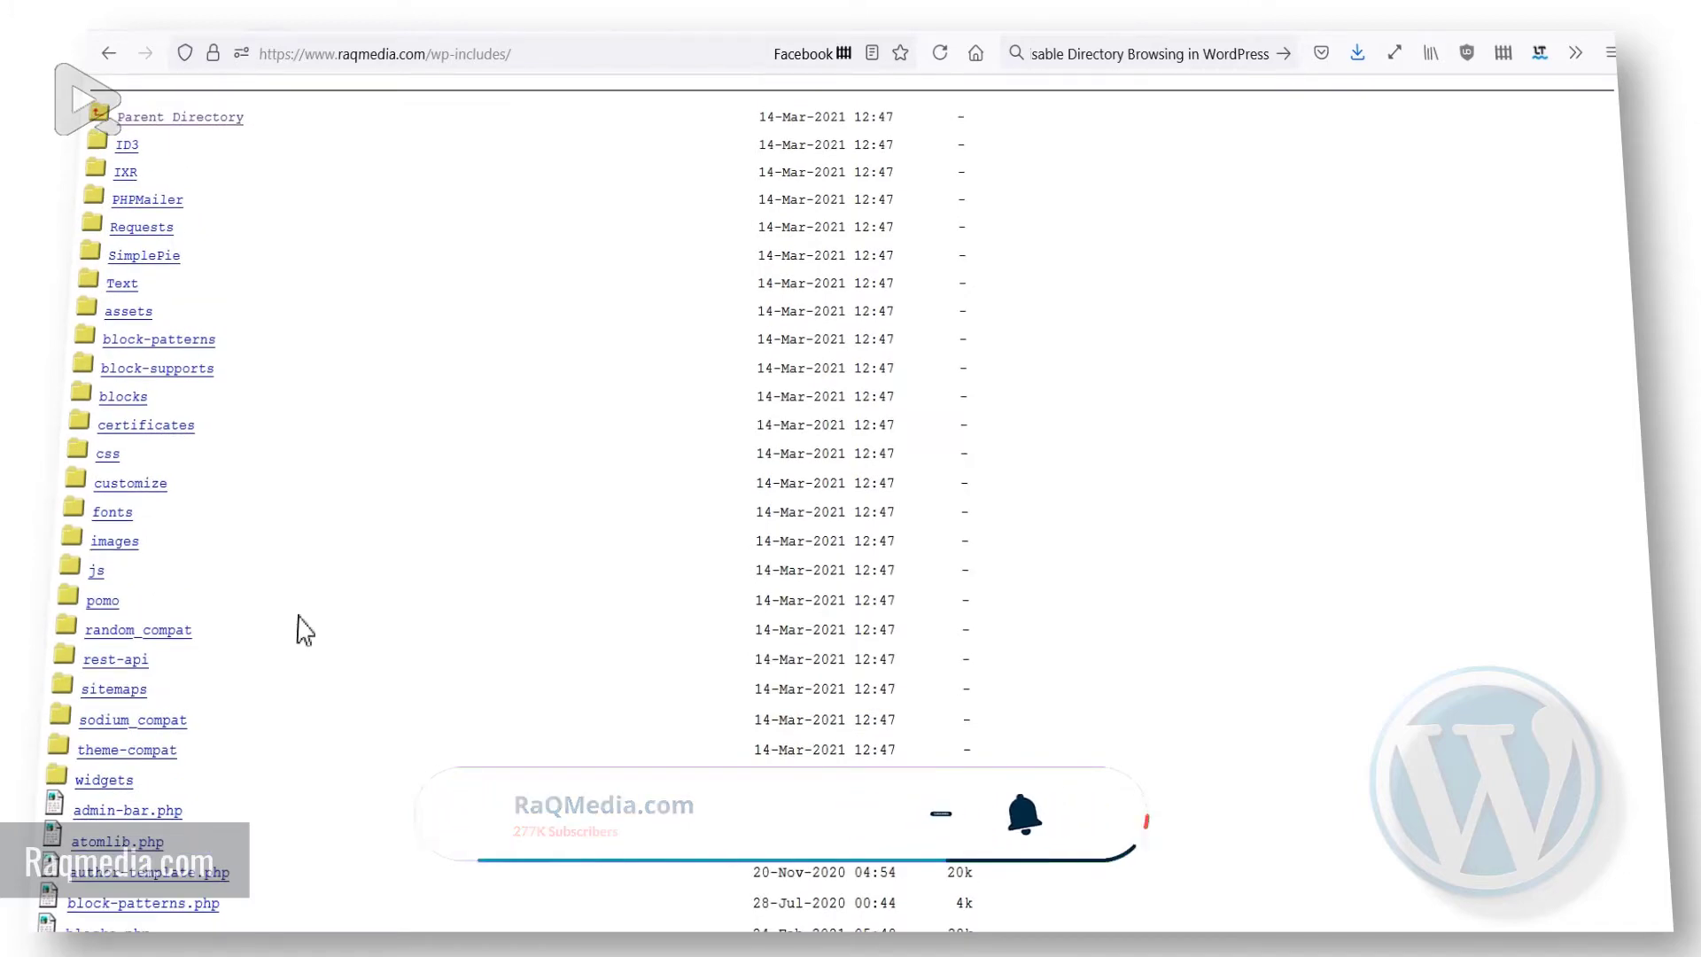
scroll(312, 622, "up", 2)
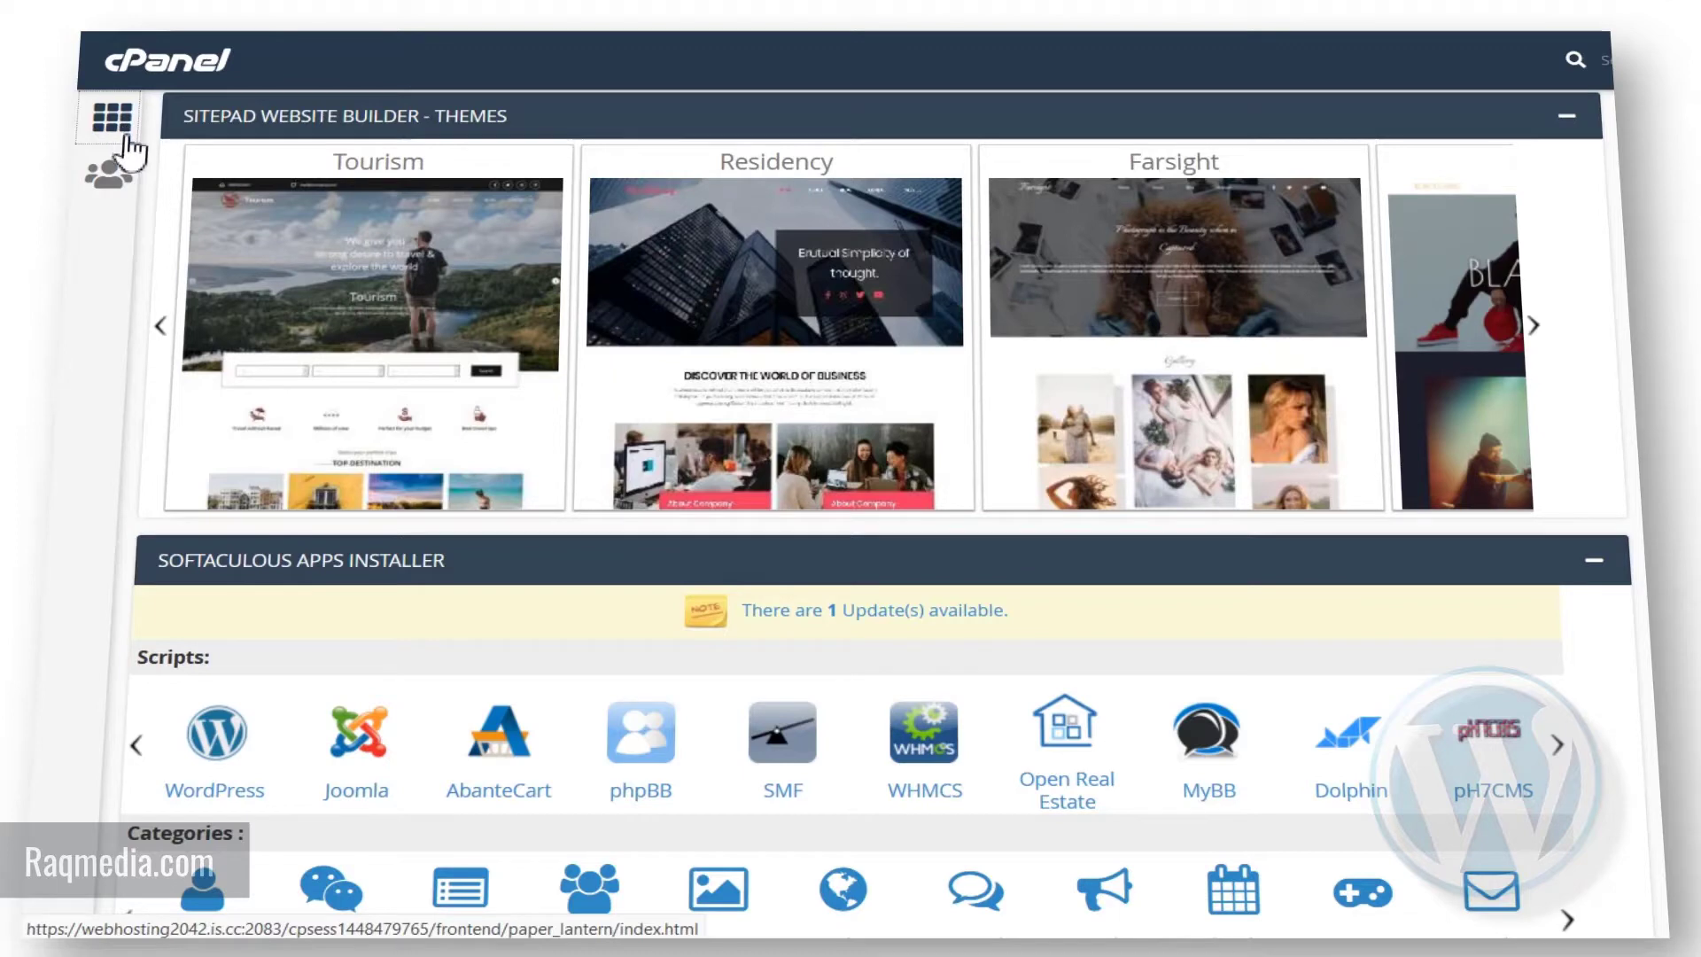
Step: Open File Manager from cPanel Tools and browse into the public_html folder
left_click(126, 138)
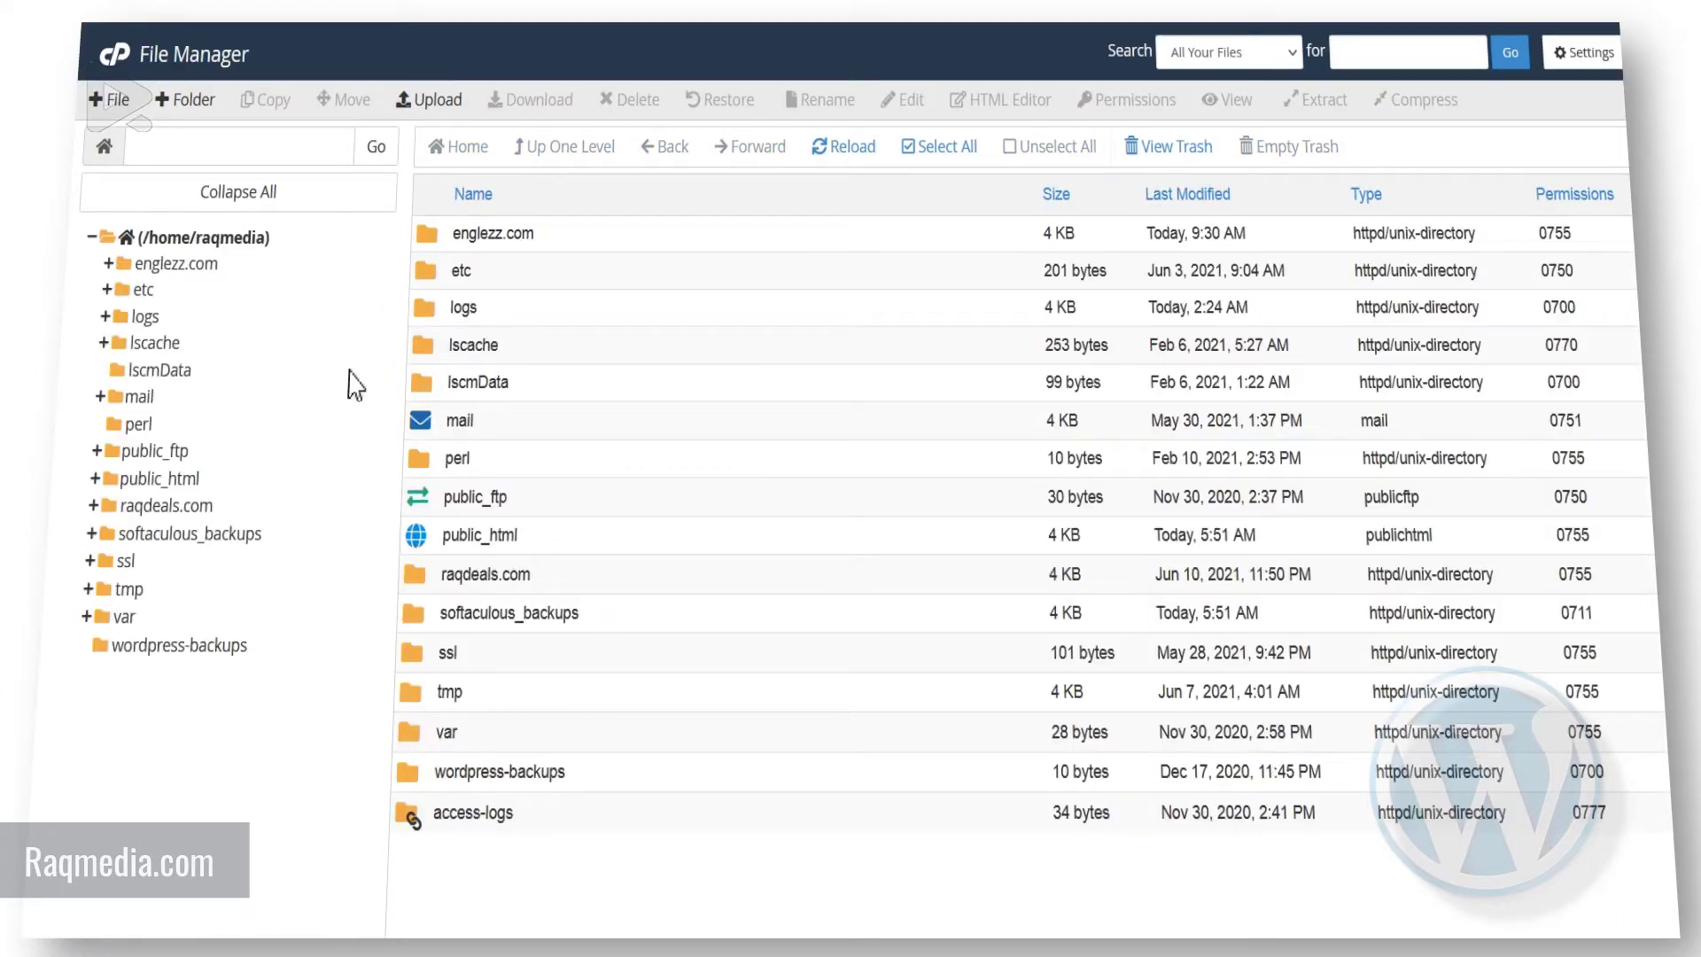
left_click(164, 478)
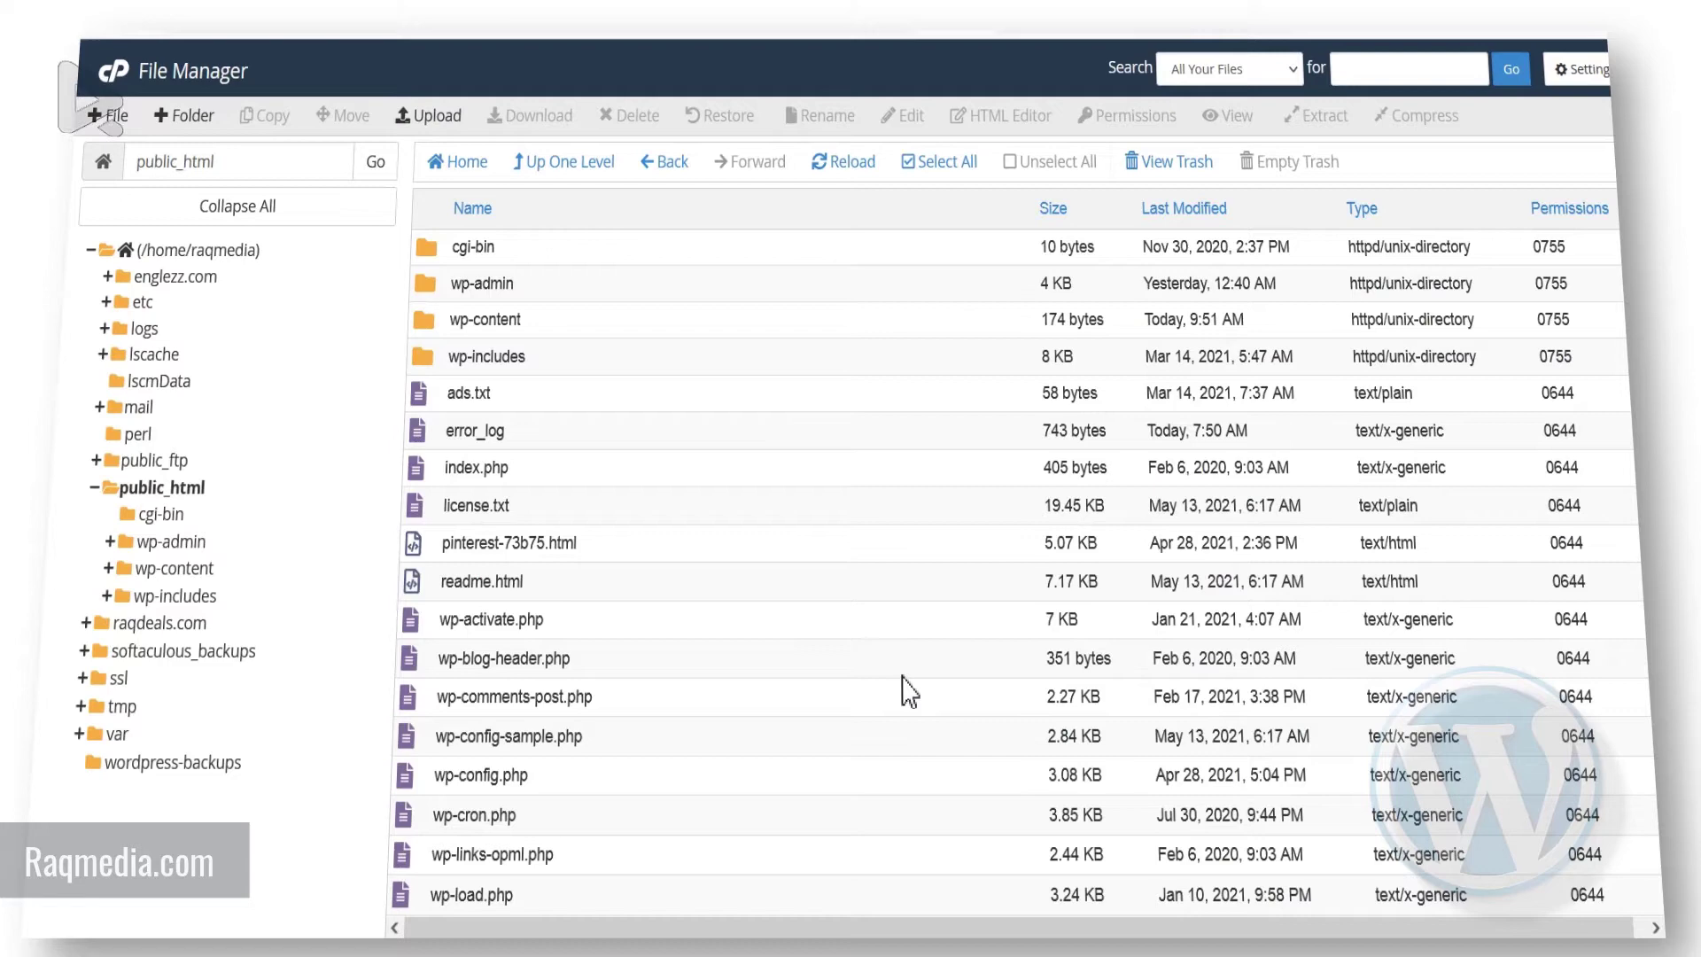
scroll(910, 691, "down", 3)
scroll(563, 684, "up", 3)
Step: Save the Show Hidden Files preference and select the .htaccess file in public_html
left_click(1584, 73)
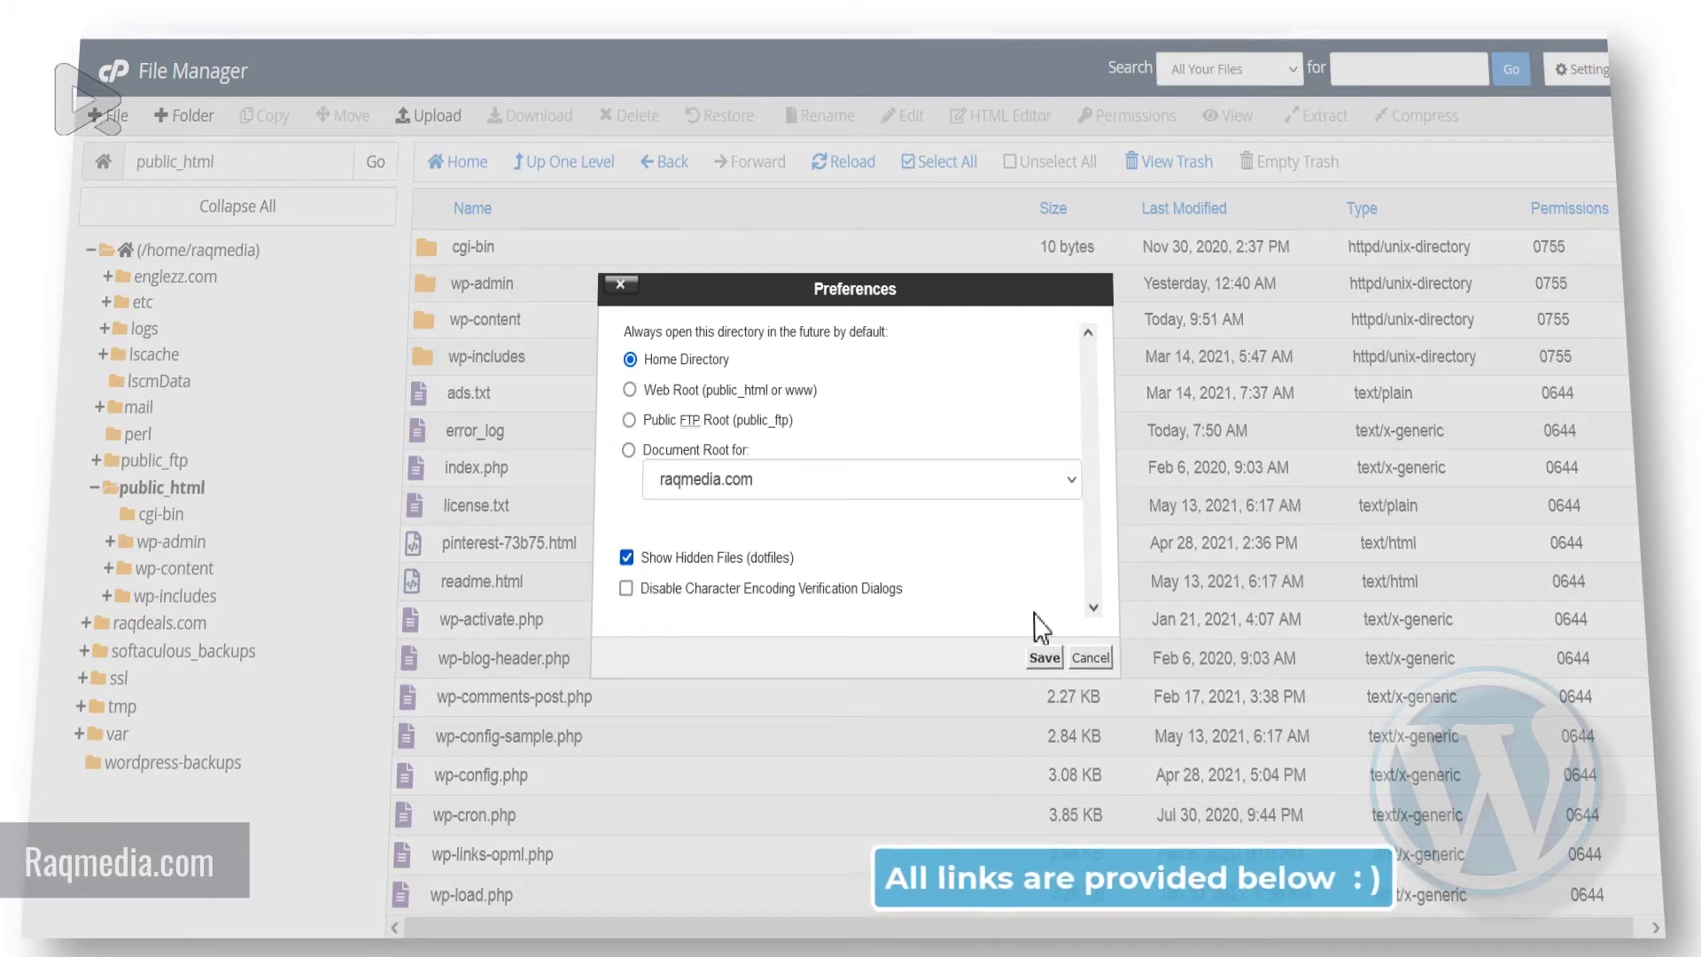
left_click(1044, 657)
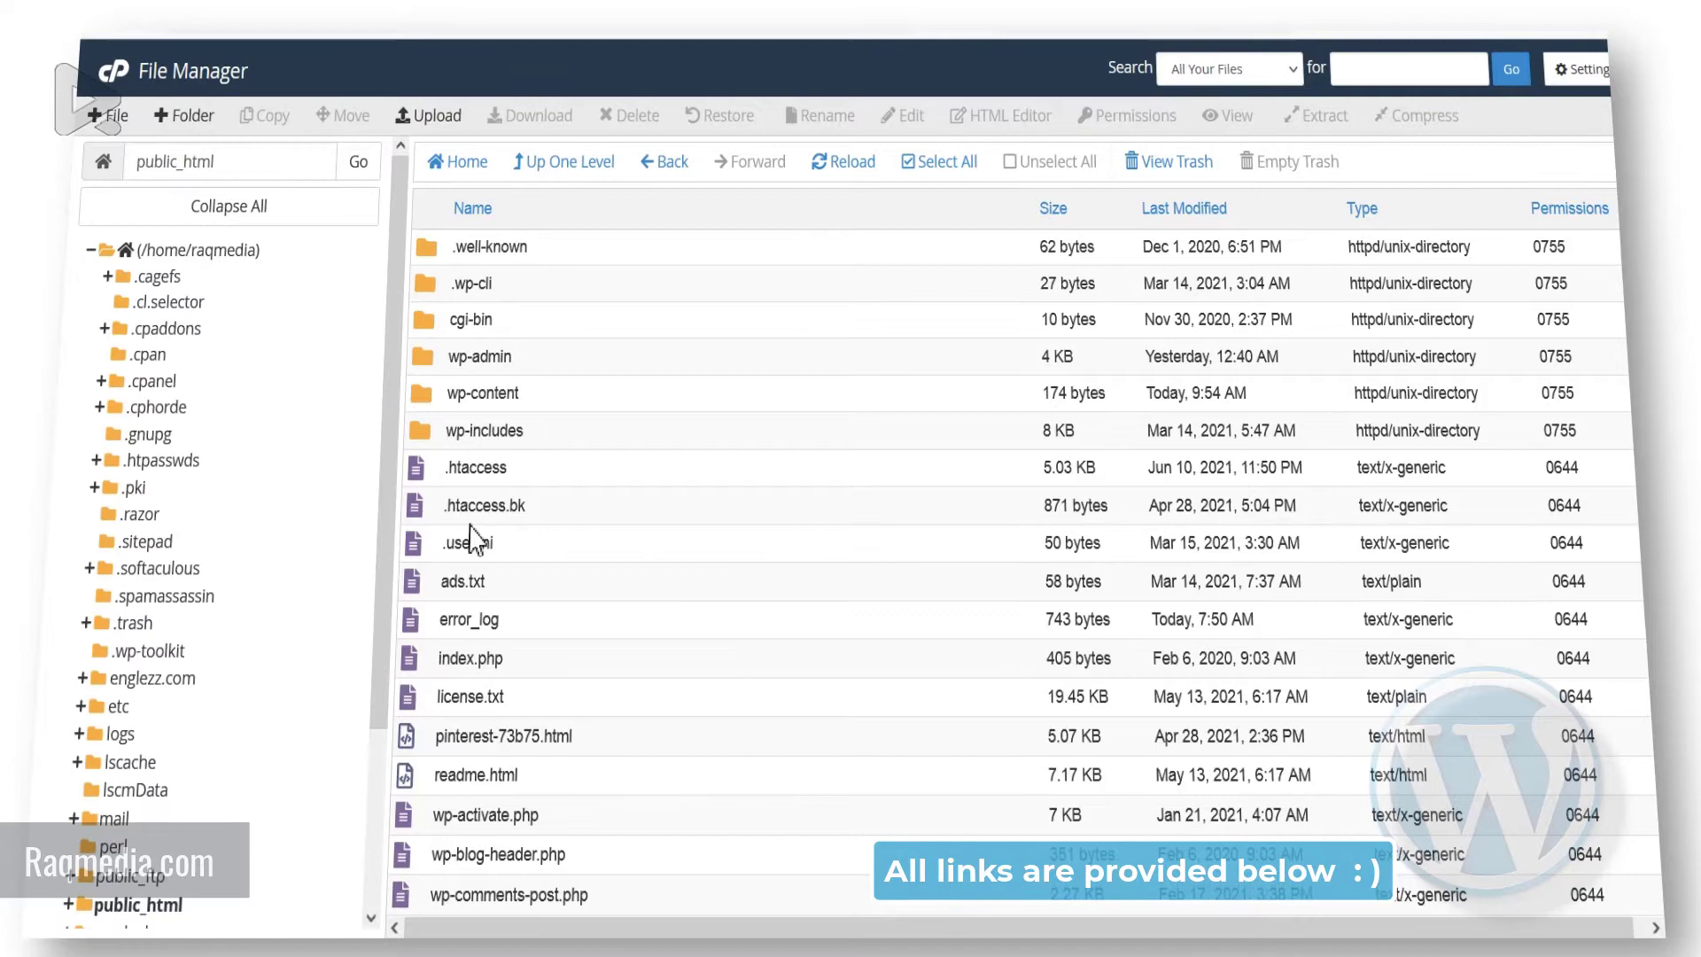
left_click(494, 476)
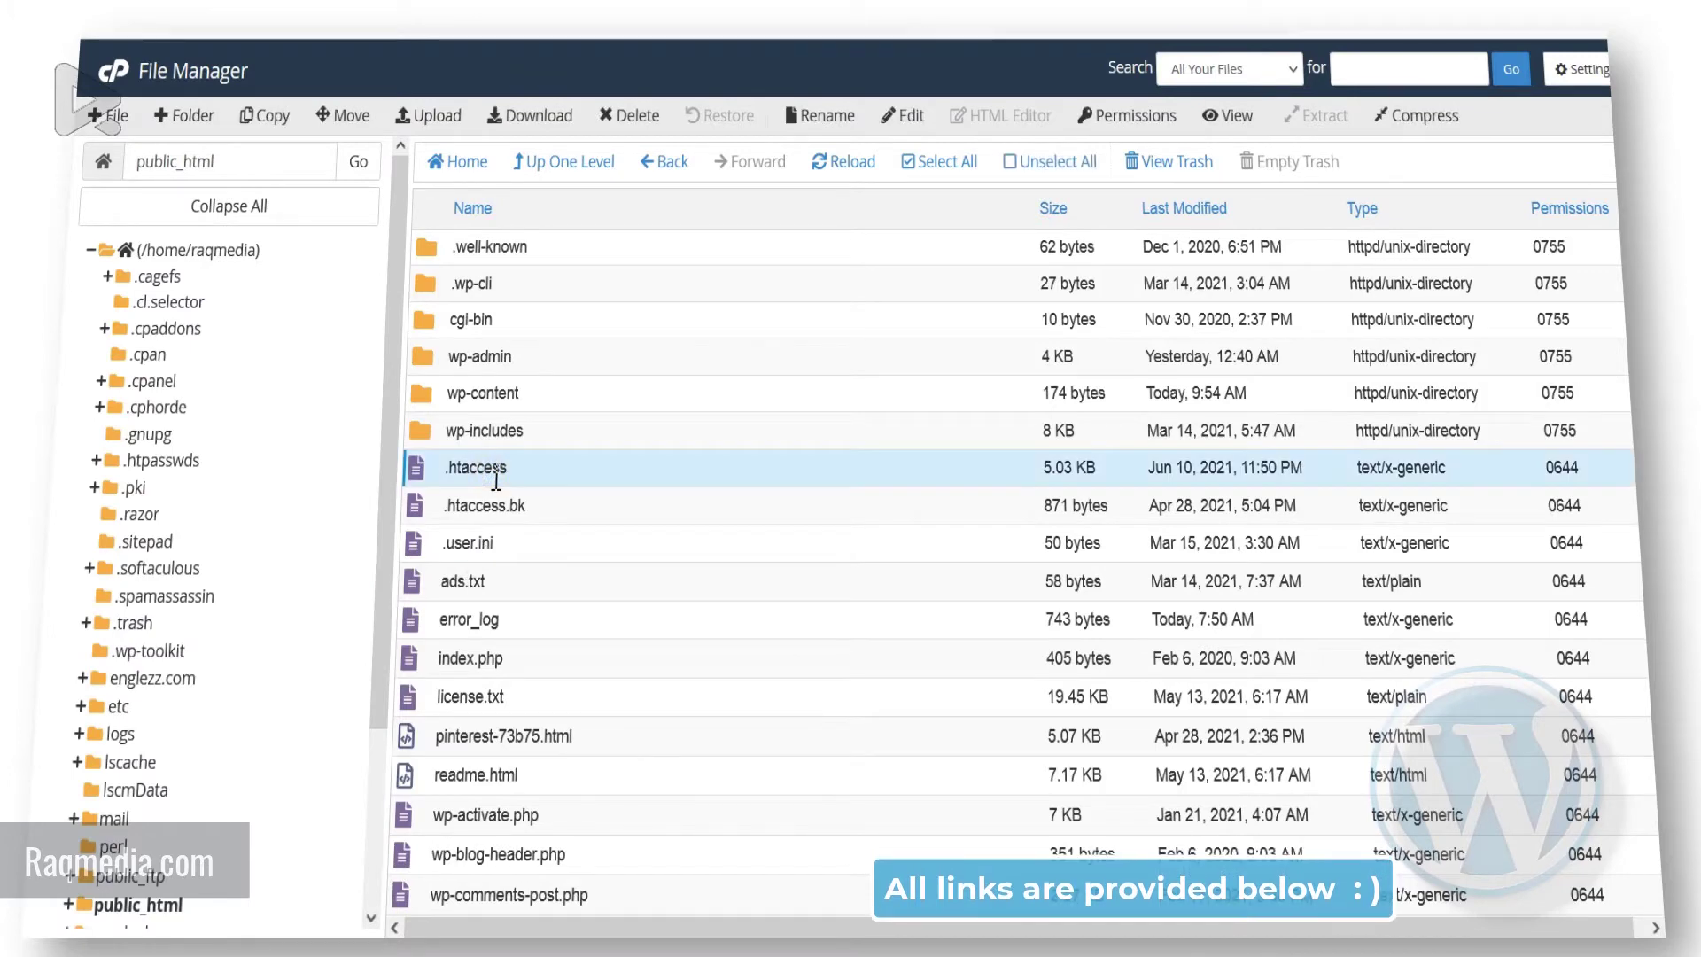
scroll(569, 475, "down", 5)
scroll(566, 470, "up", 5)
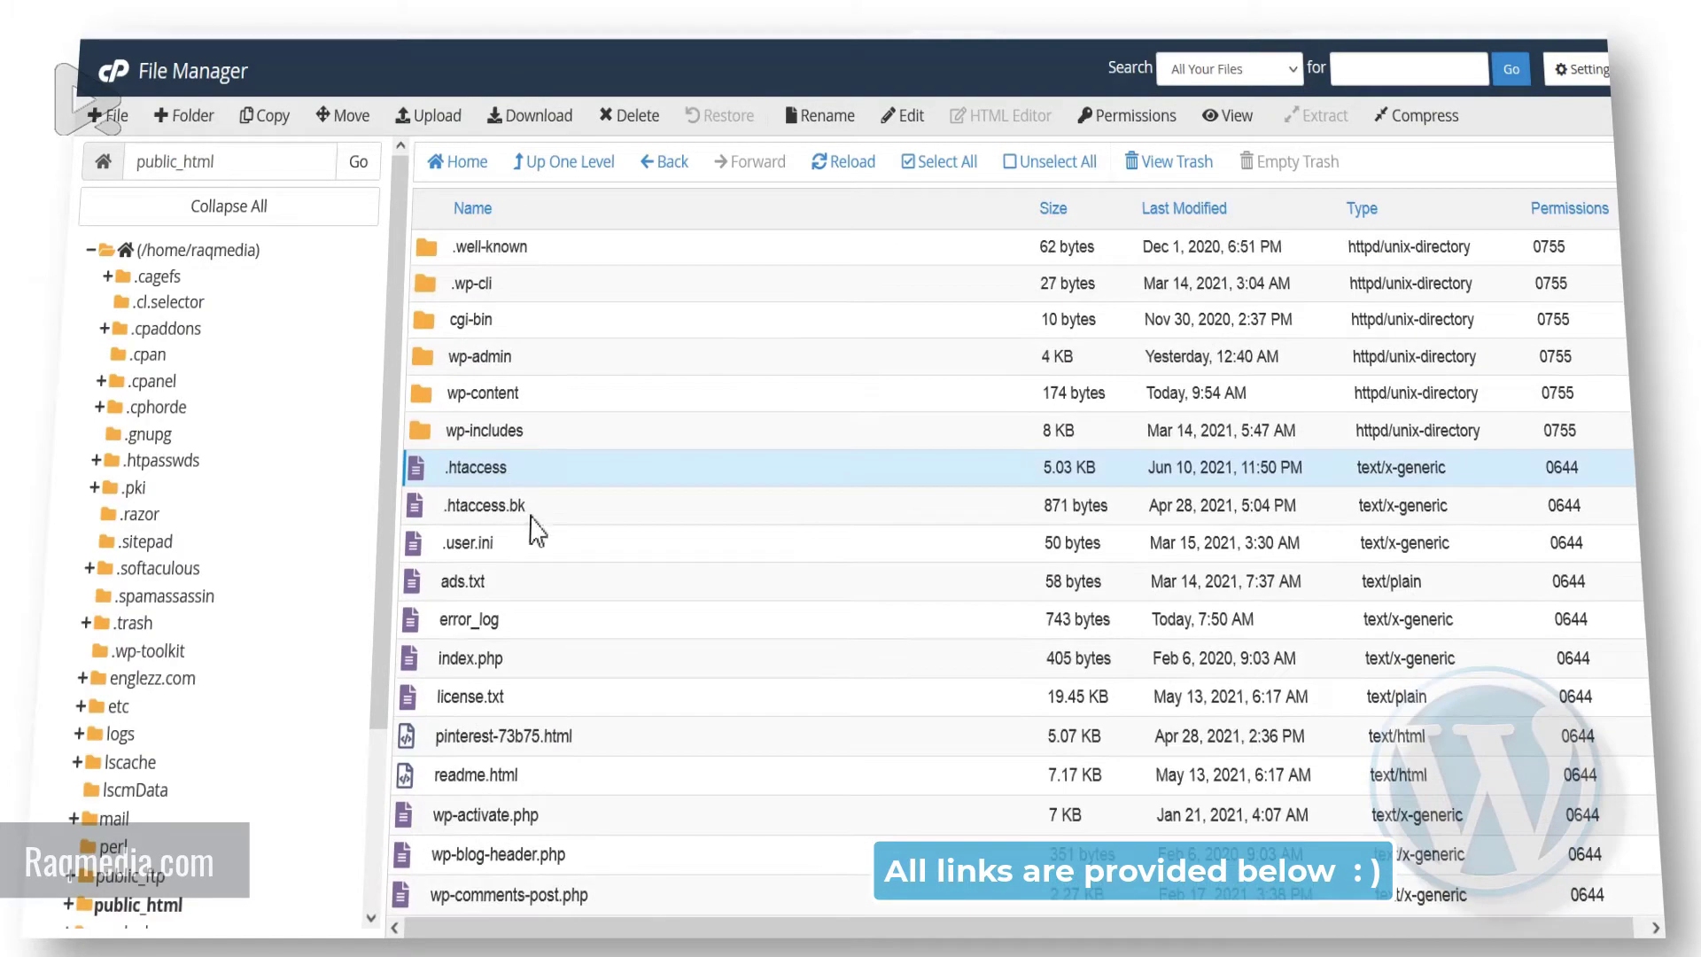
Step: Open .htaccess in the File Manager editor with utf-8 encoding
right_click(421, 477)
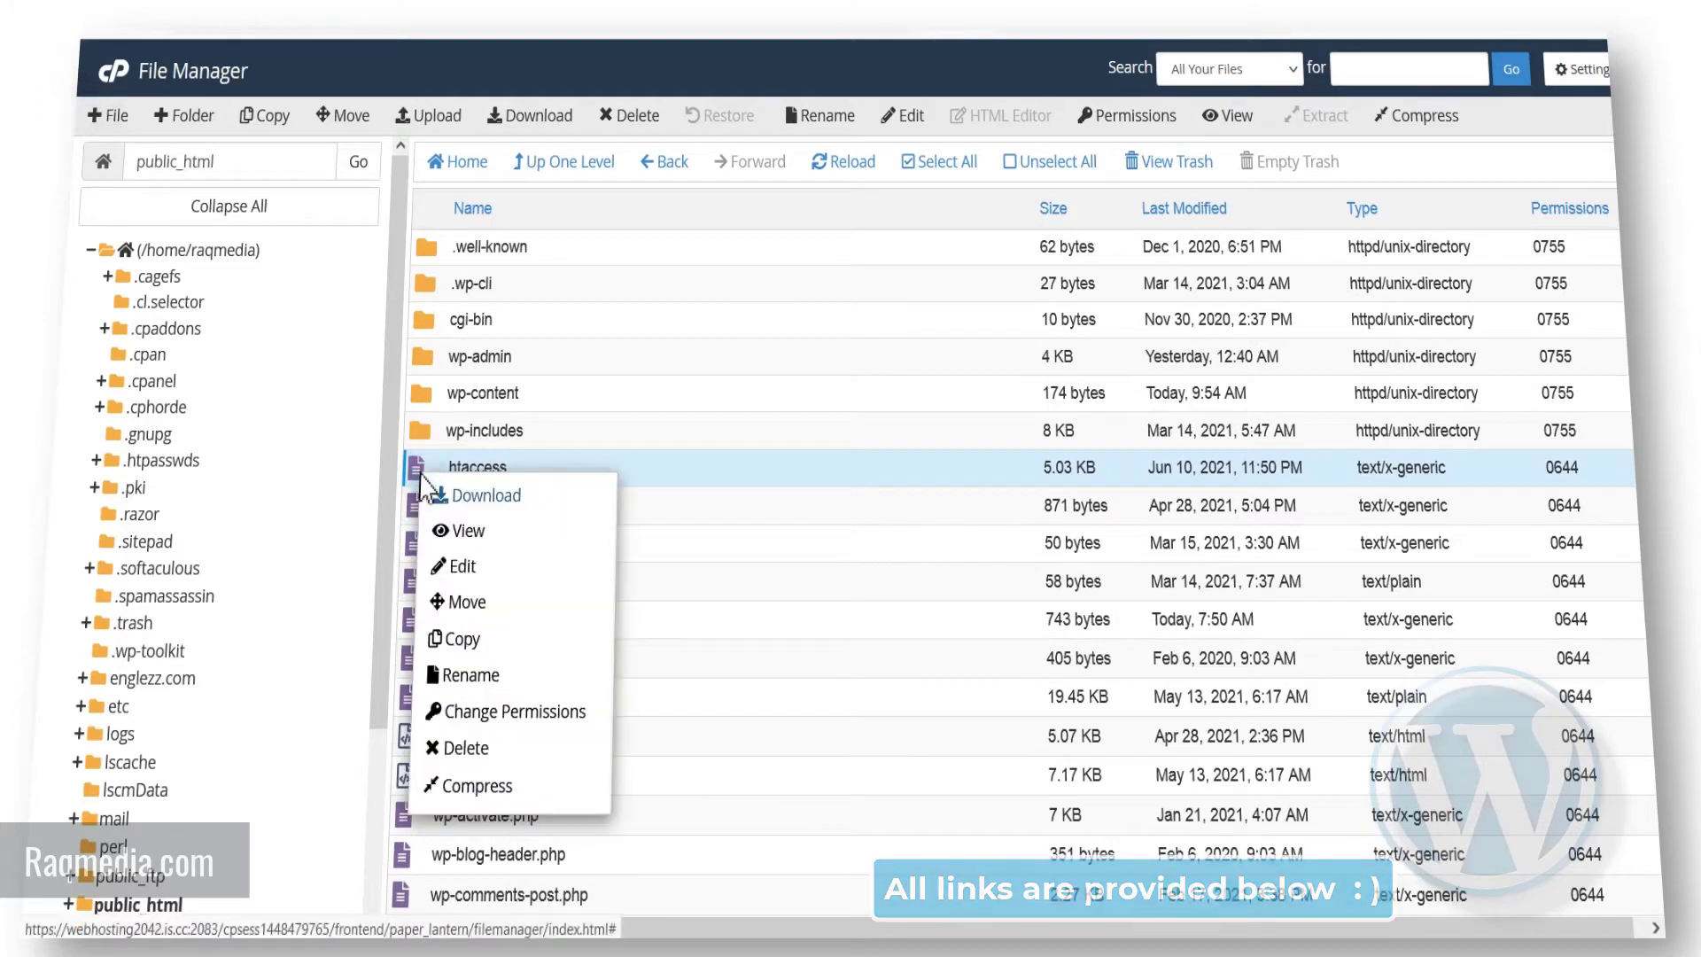
left_click(538, 571)
scroll(941, 560, "down", 1)
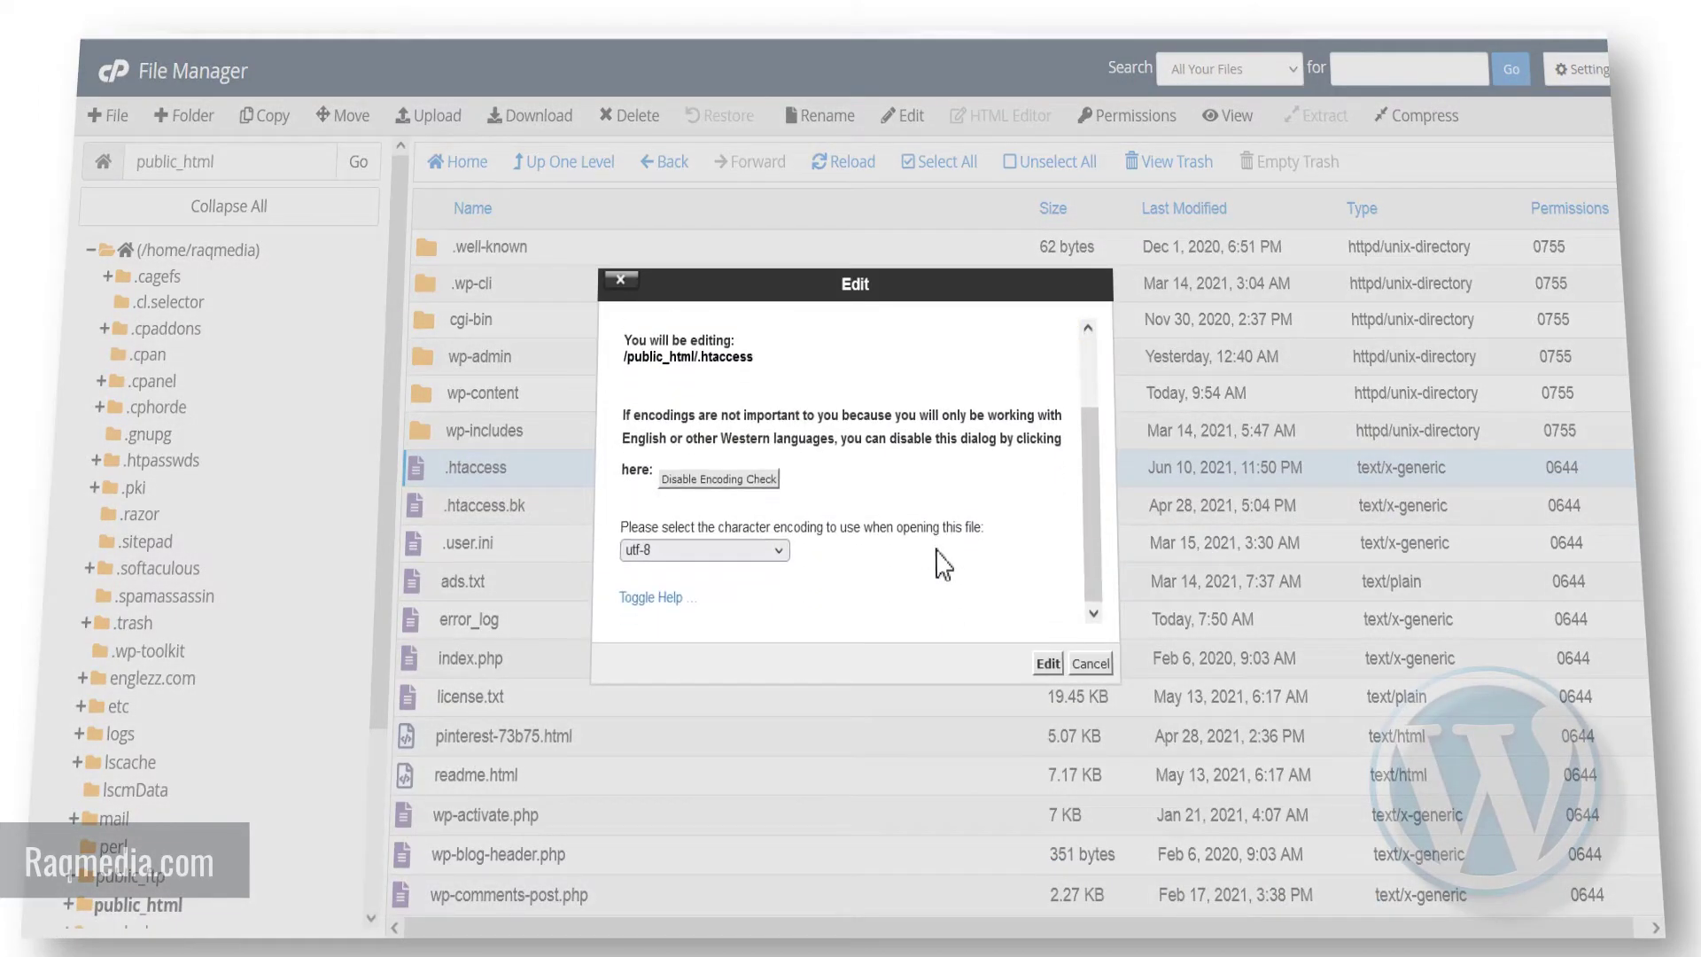
left_click(1048, 663)
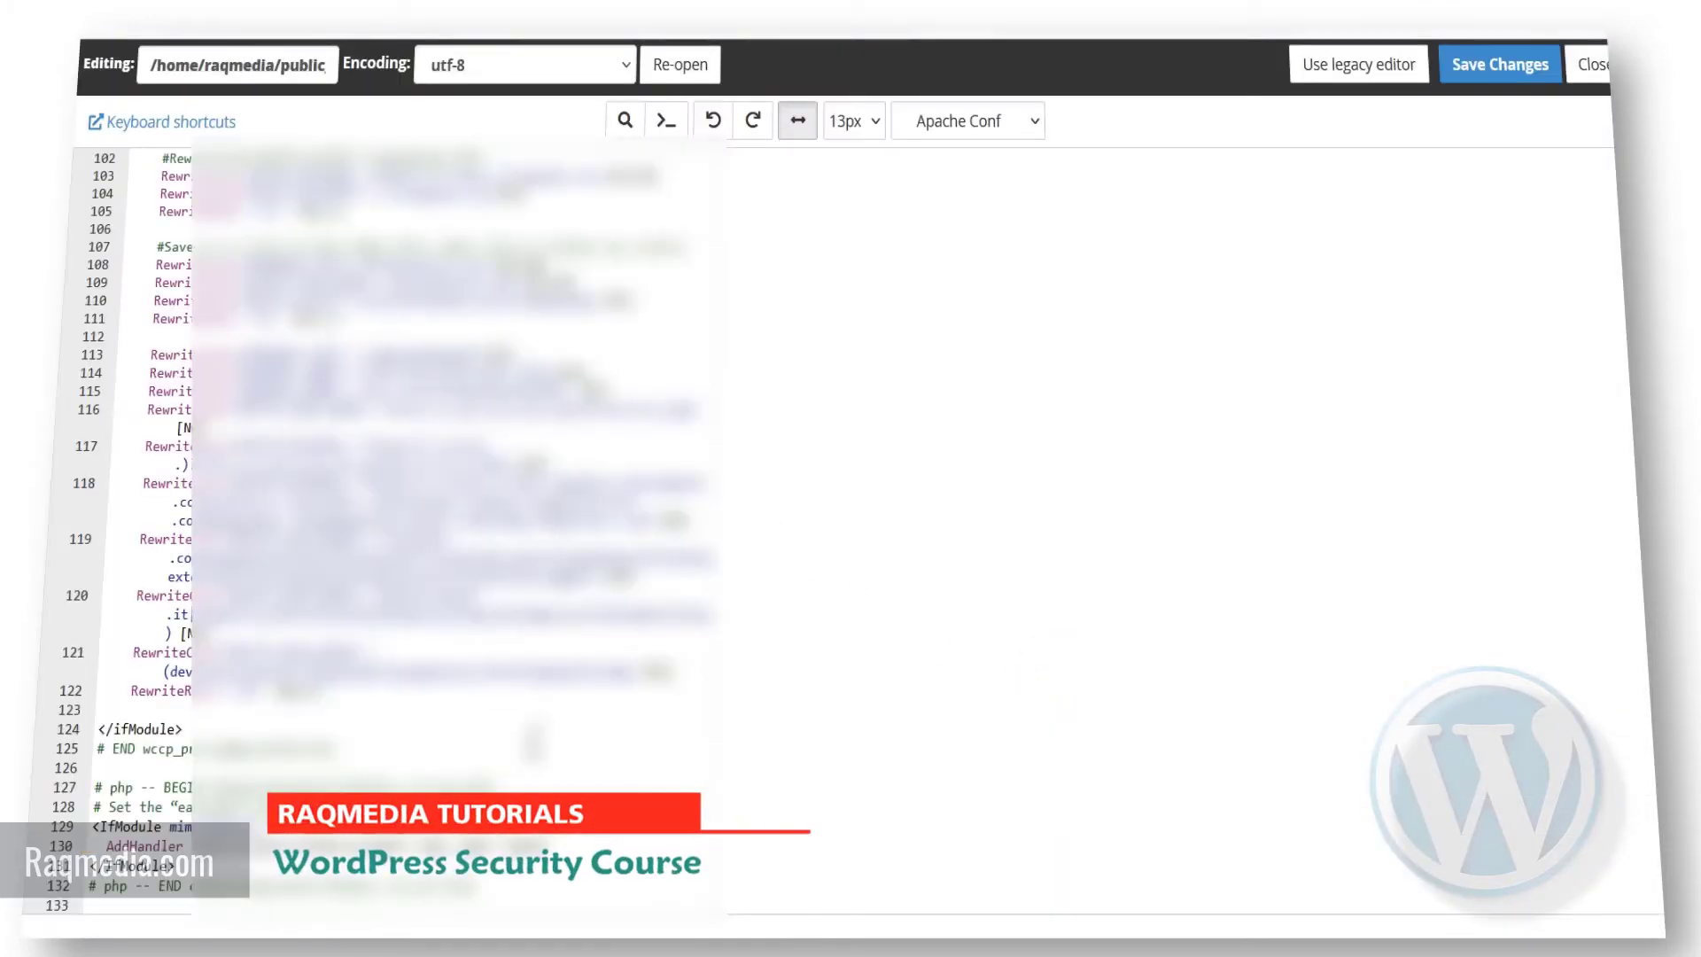
scroll(399, 531, "up", 10)
Step: Paste 'Options All -Indexes' on line 84 after # END WordPress and save the file
left_click_drag(116, 440, 237, 592)
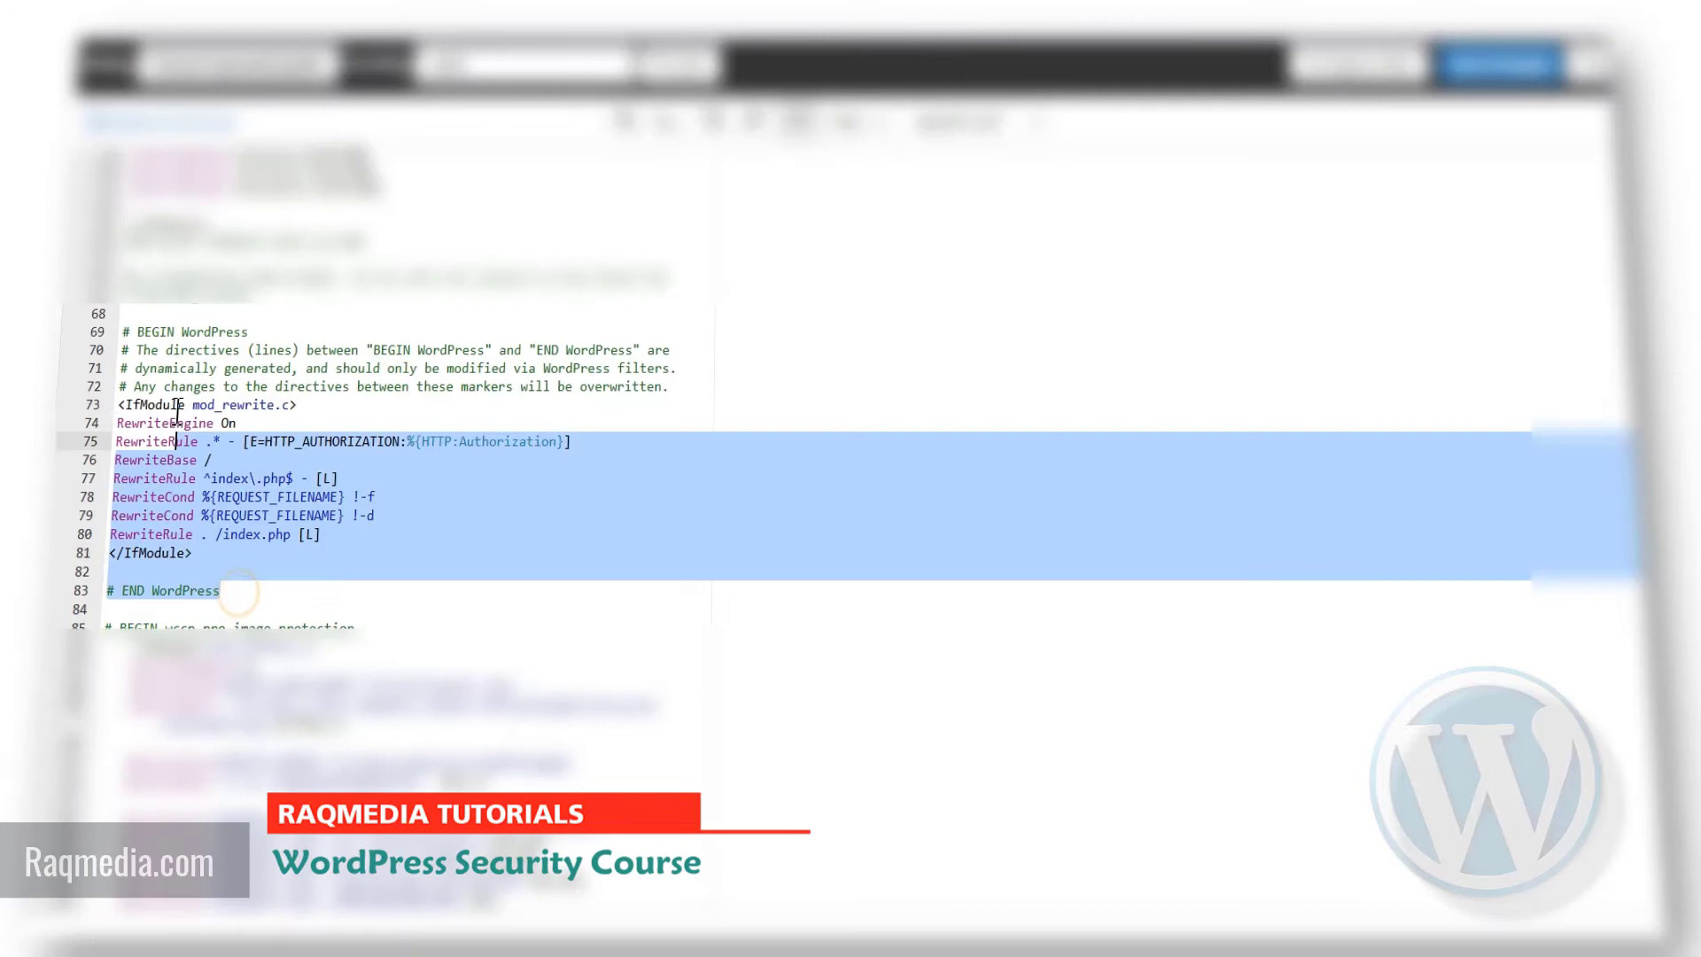
left_click_drag(178, 412, 120, 328)
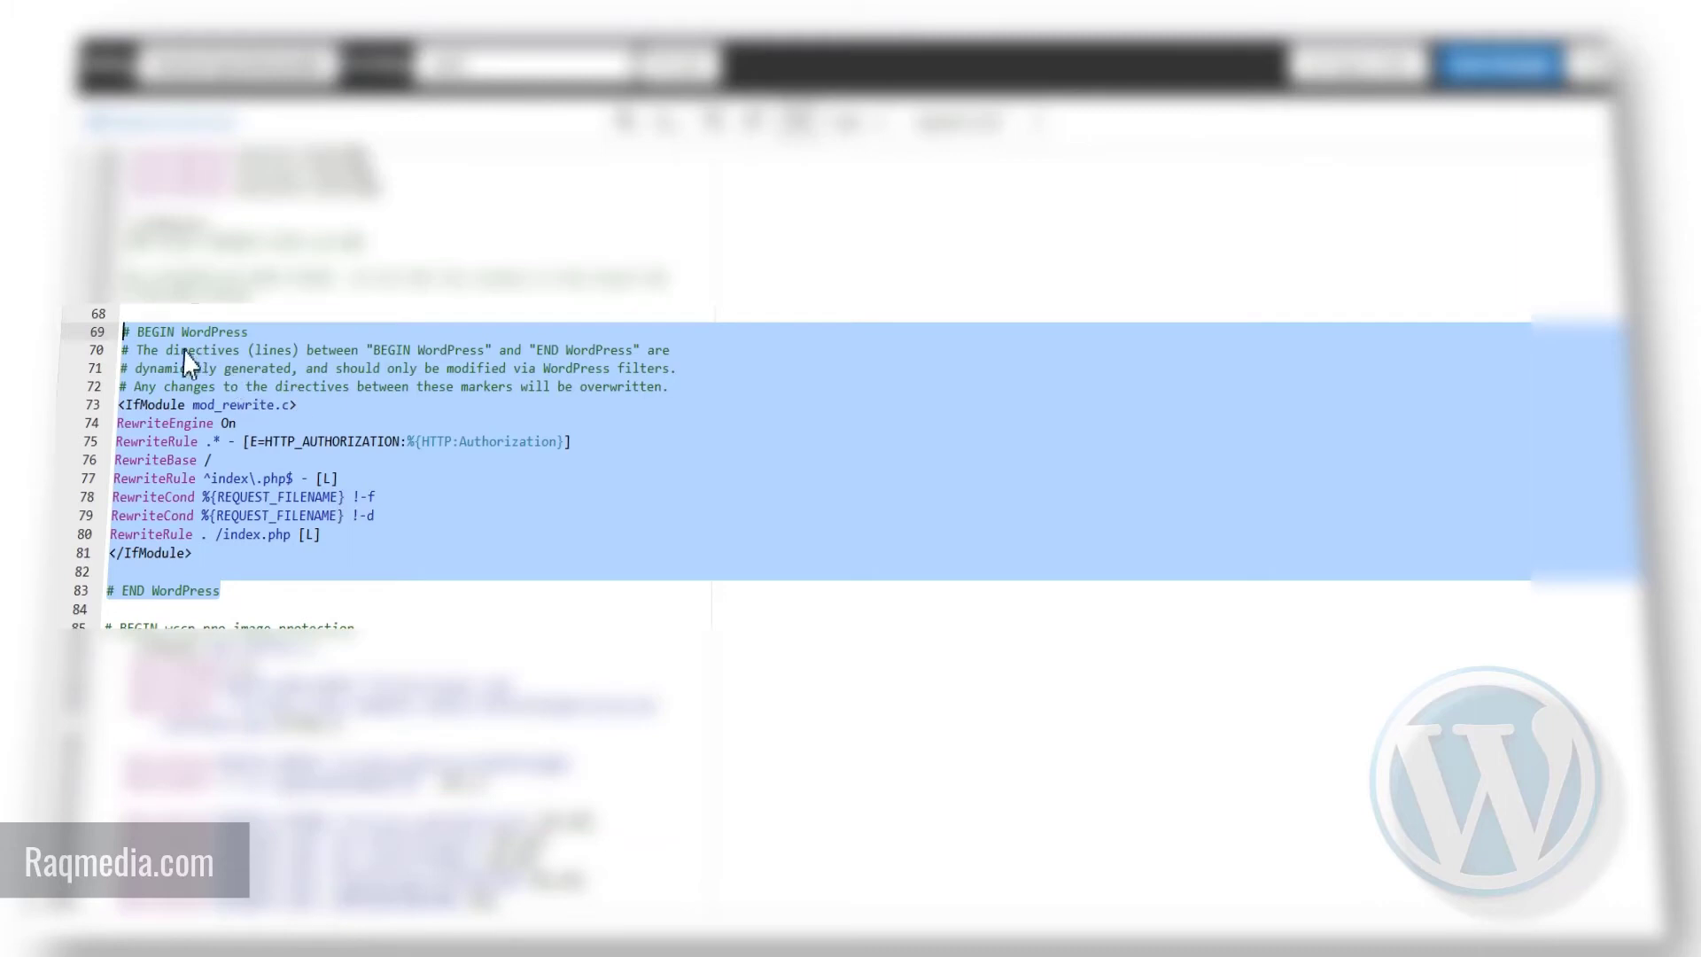
left_click(143, 350)
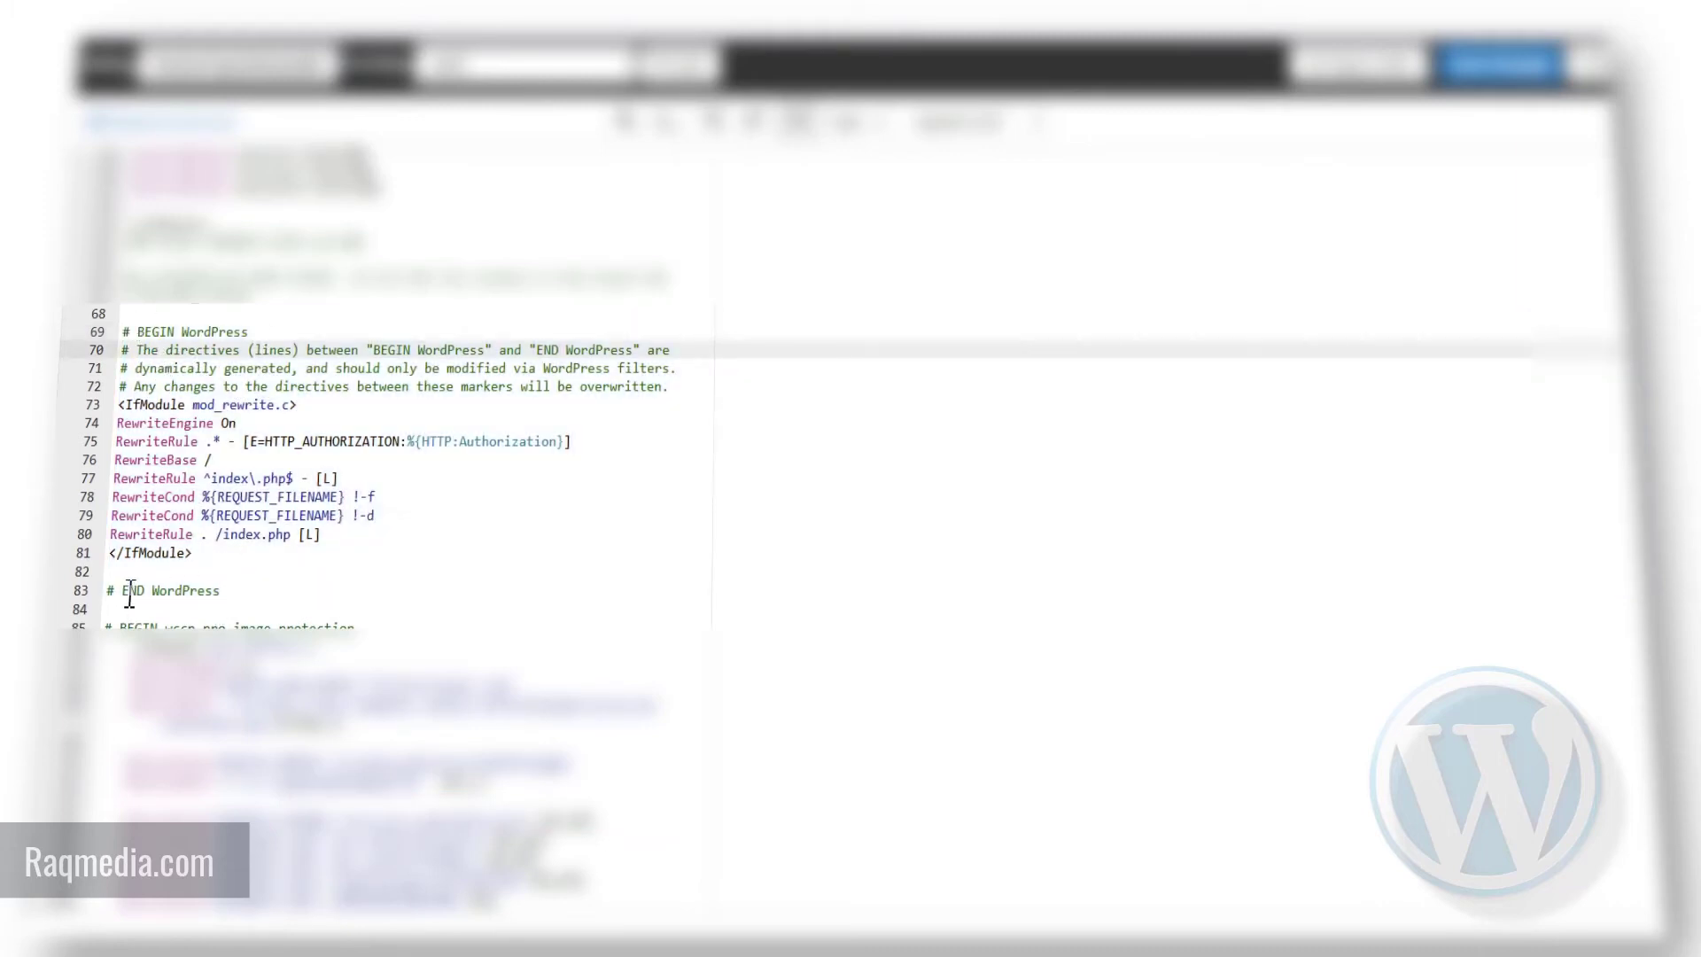
left_click(216, 609)
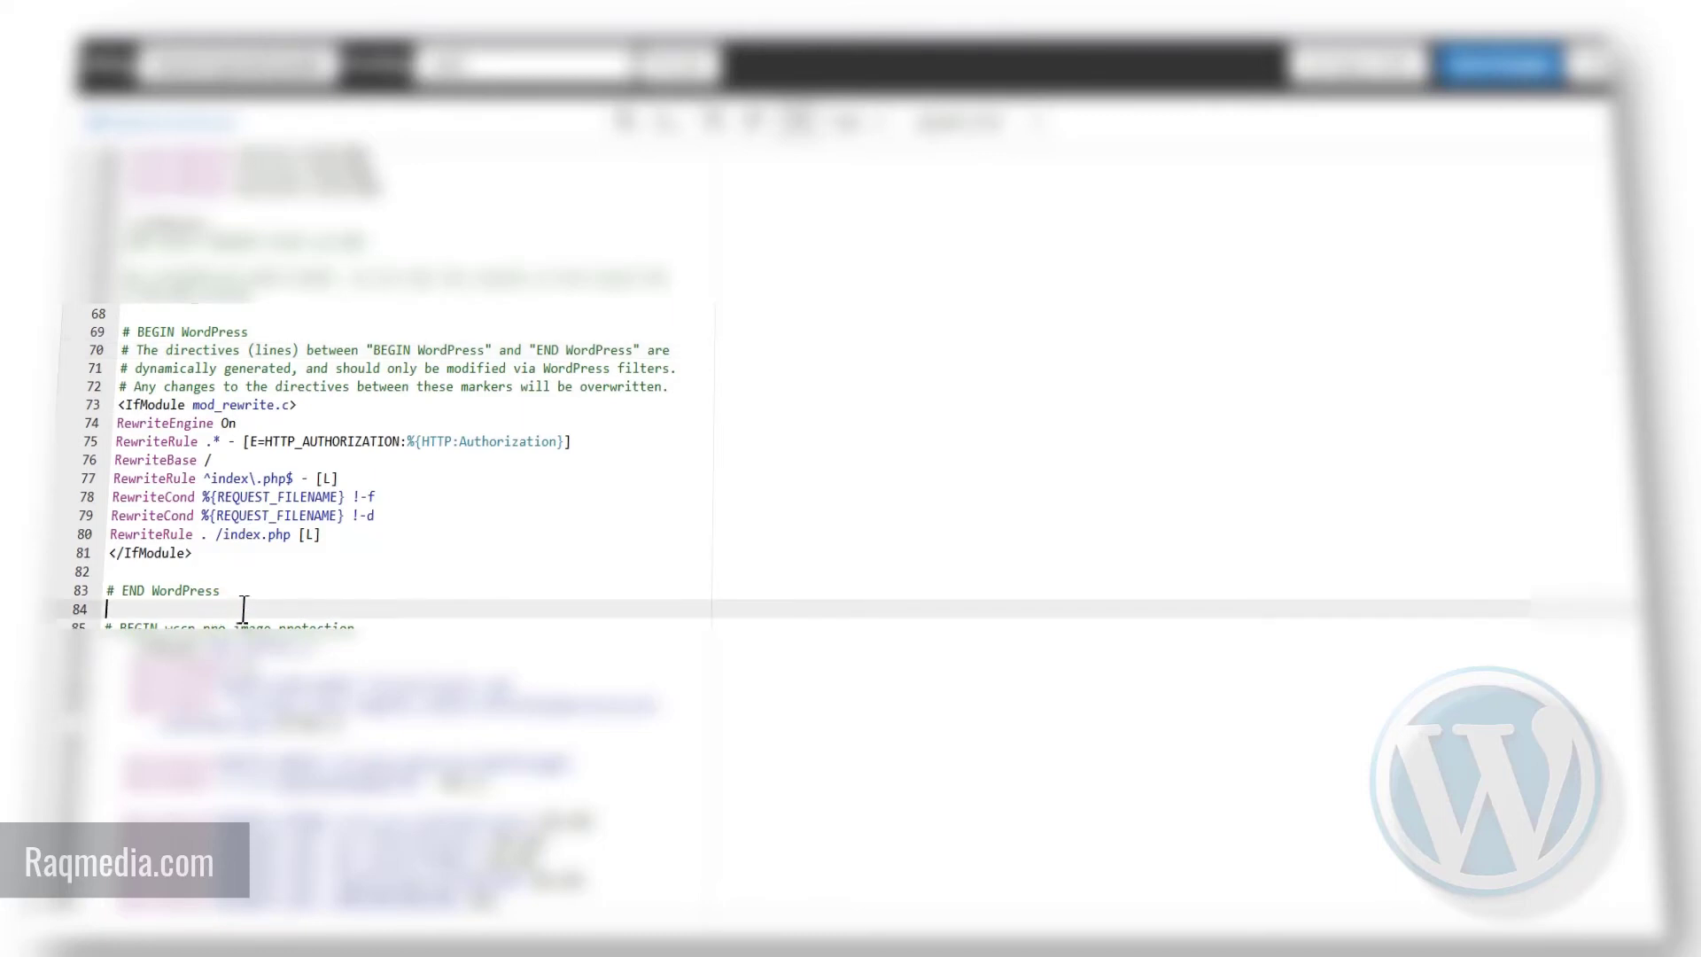
key("Return")
left_click(173, 607)
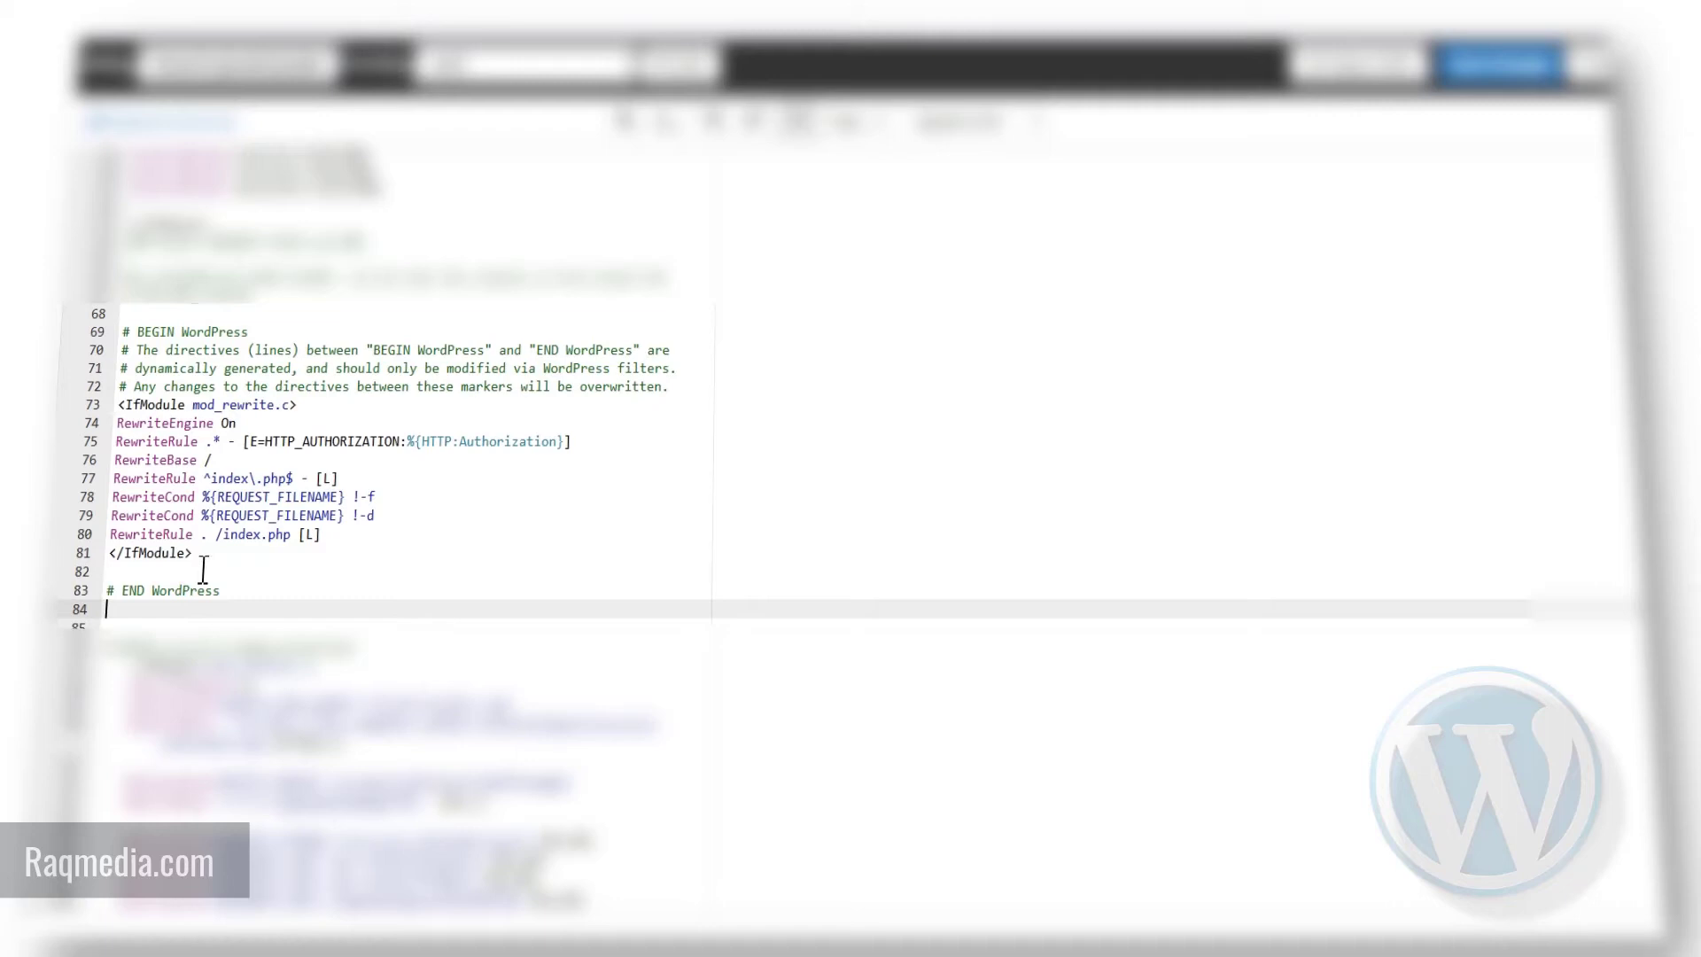
type("Options All -Indexes")
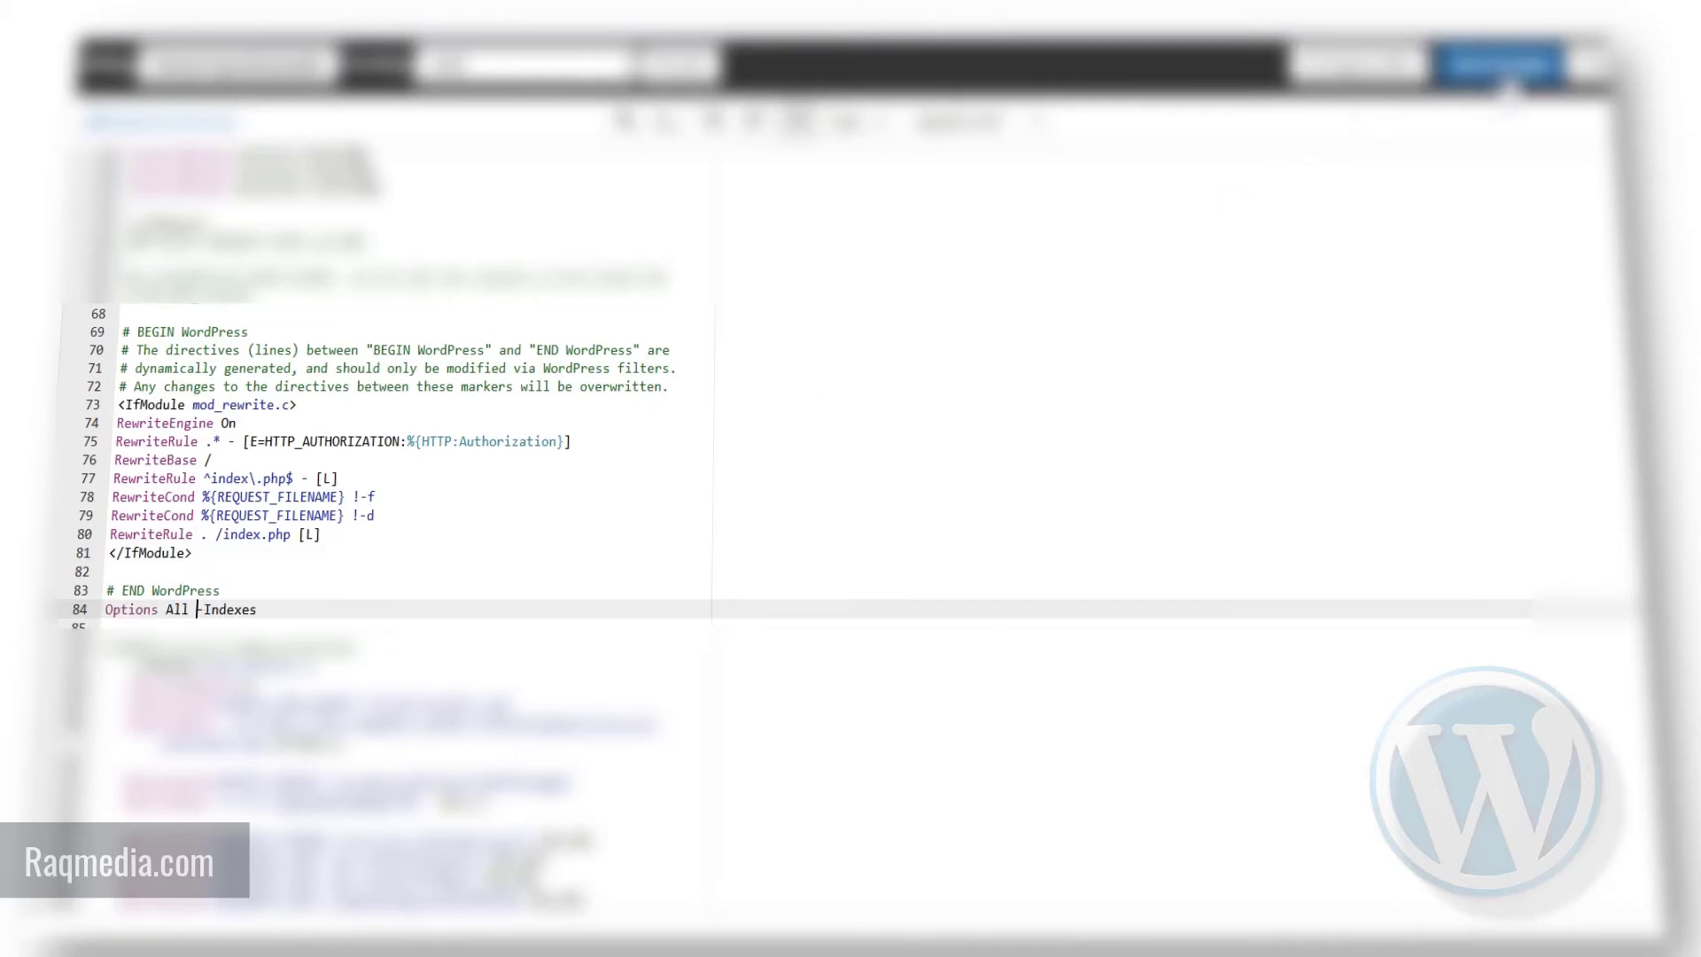
left_click(1504, 80)
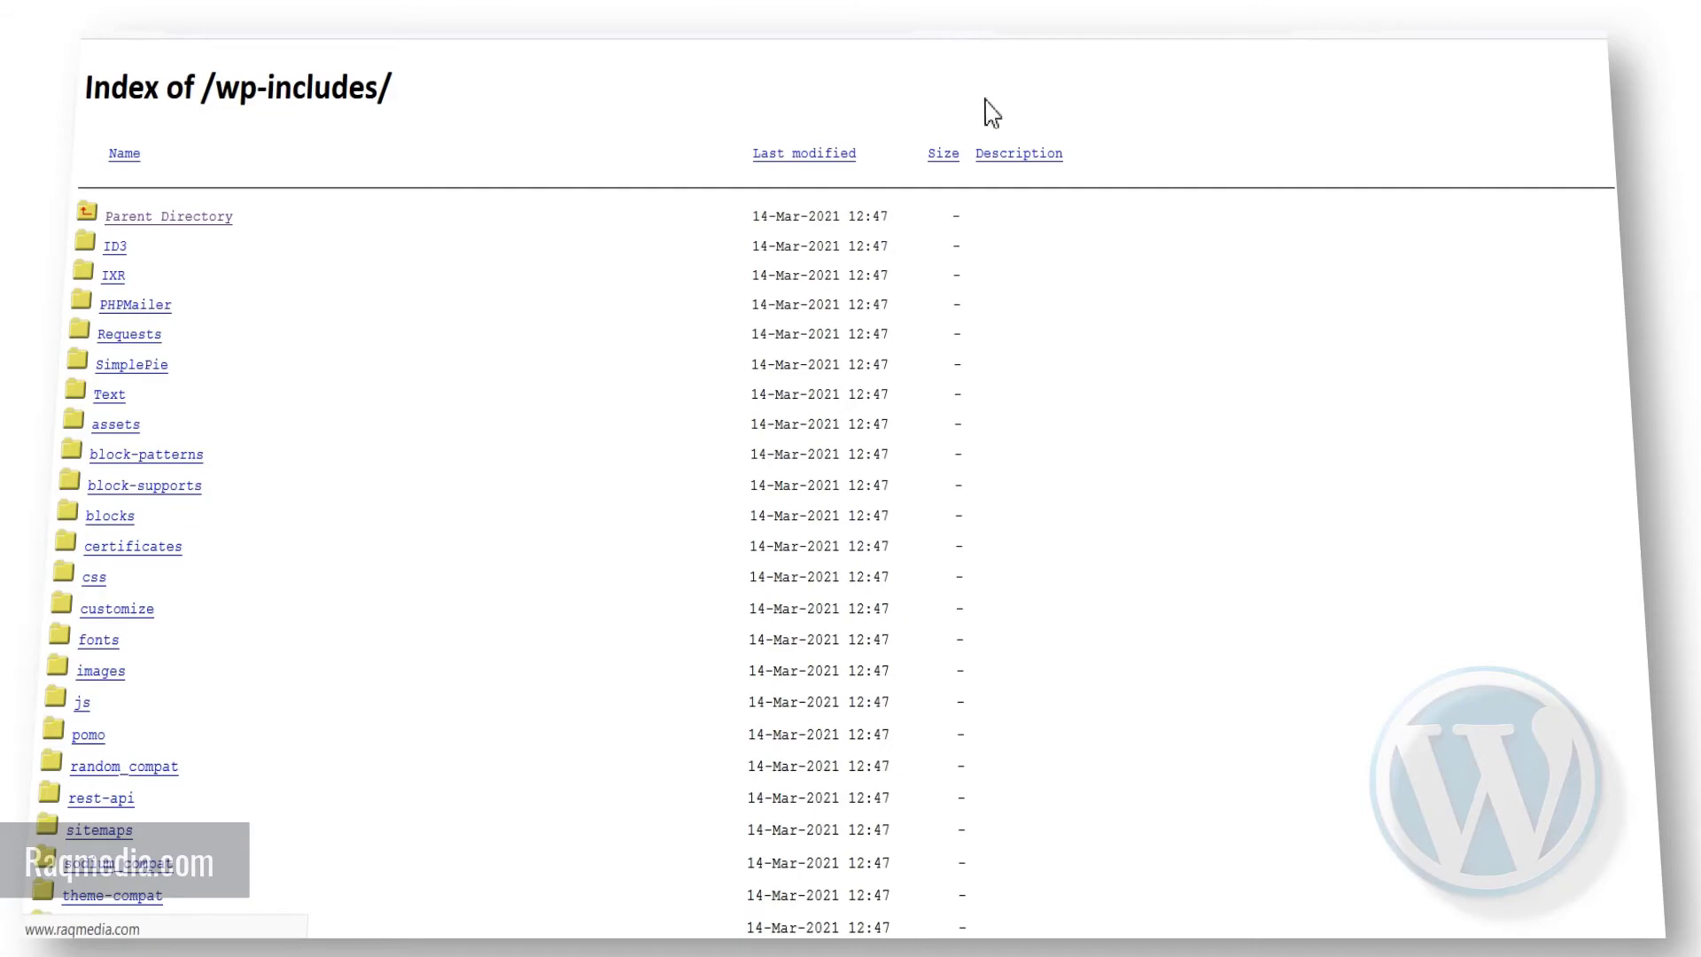
Step: Reload /wp-includes/ and check the 403 Forbidden access-denied message replaces the listing
key("F5")
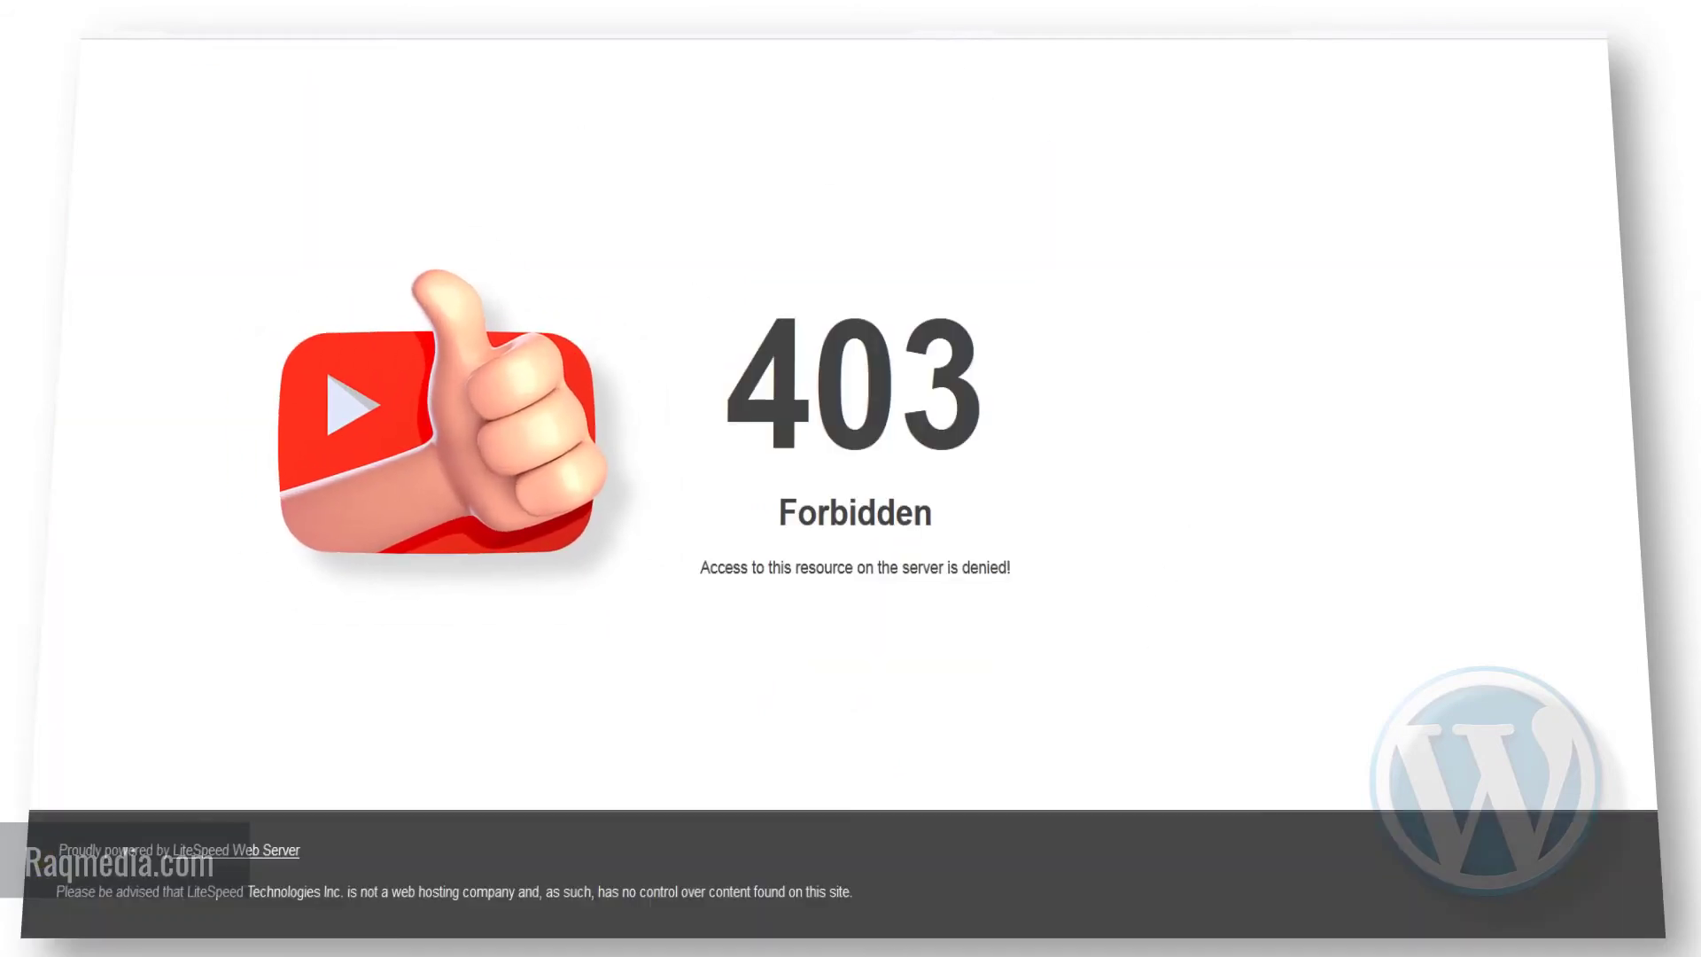
double_click(855, 512)
left_click(1080, 385)
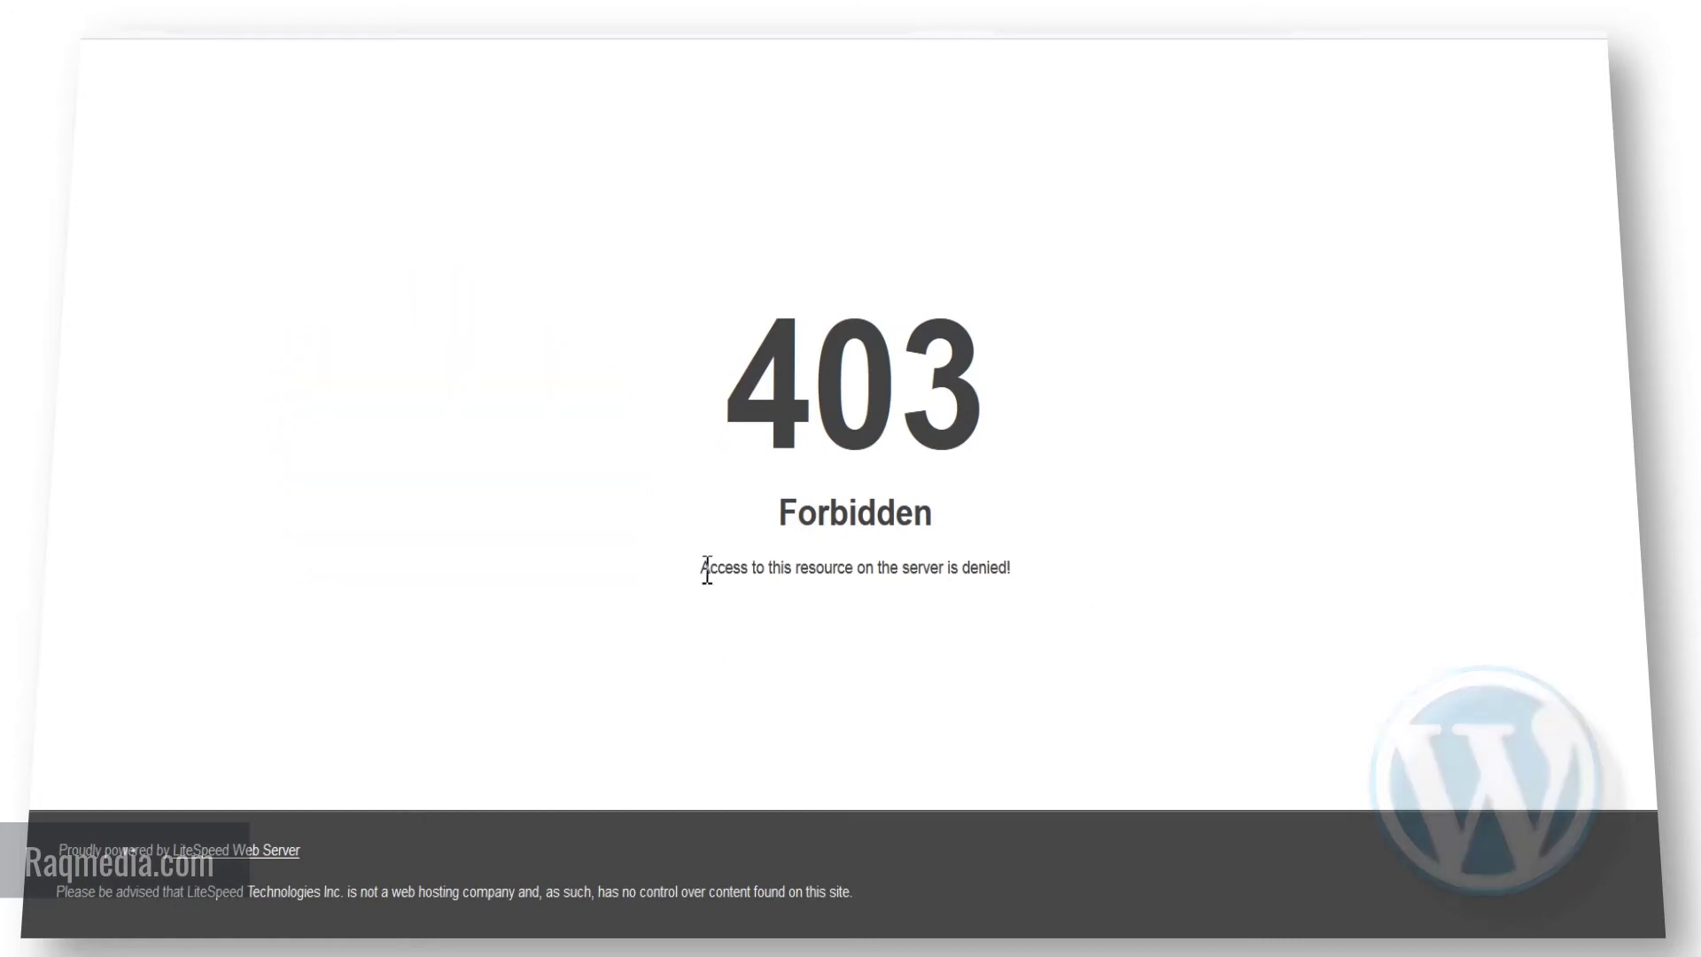
left_click_drag(699, 567, 1093, 577)
left_click(1087, 567)
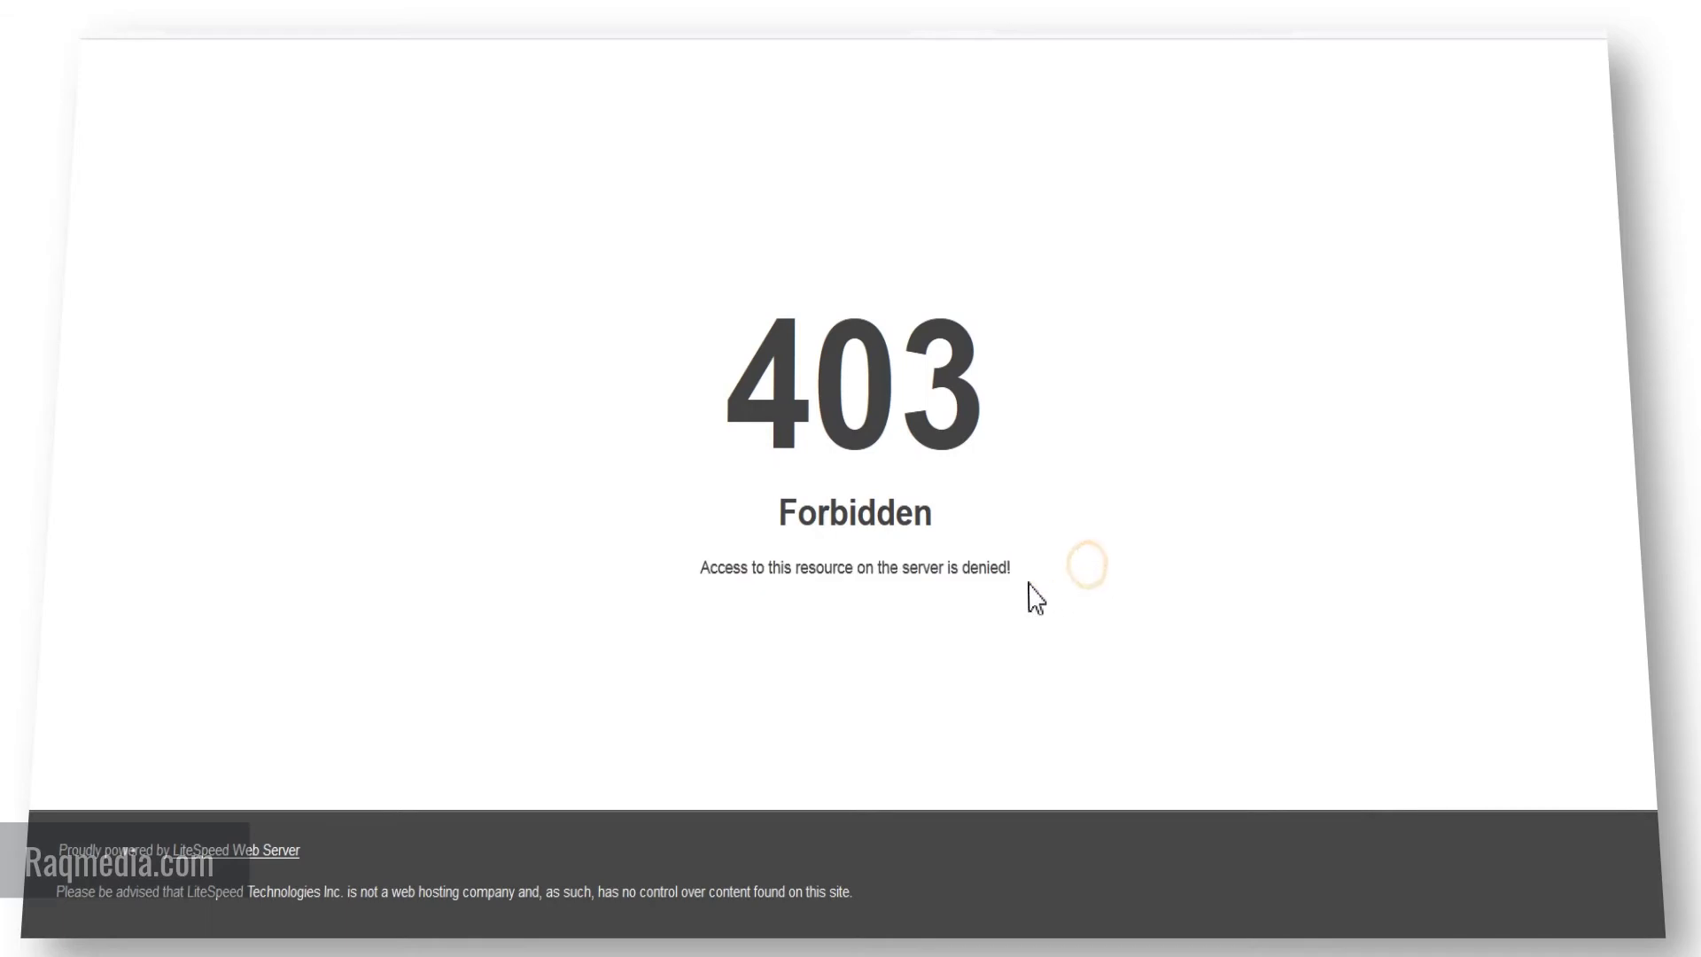
left_click_drag(936, 562, 795, 518)
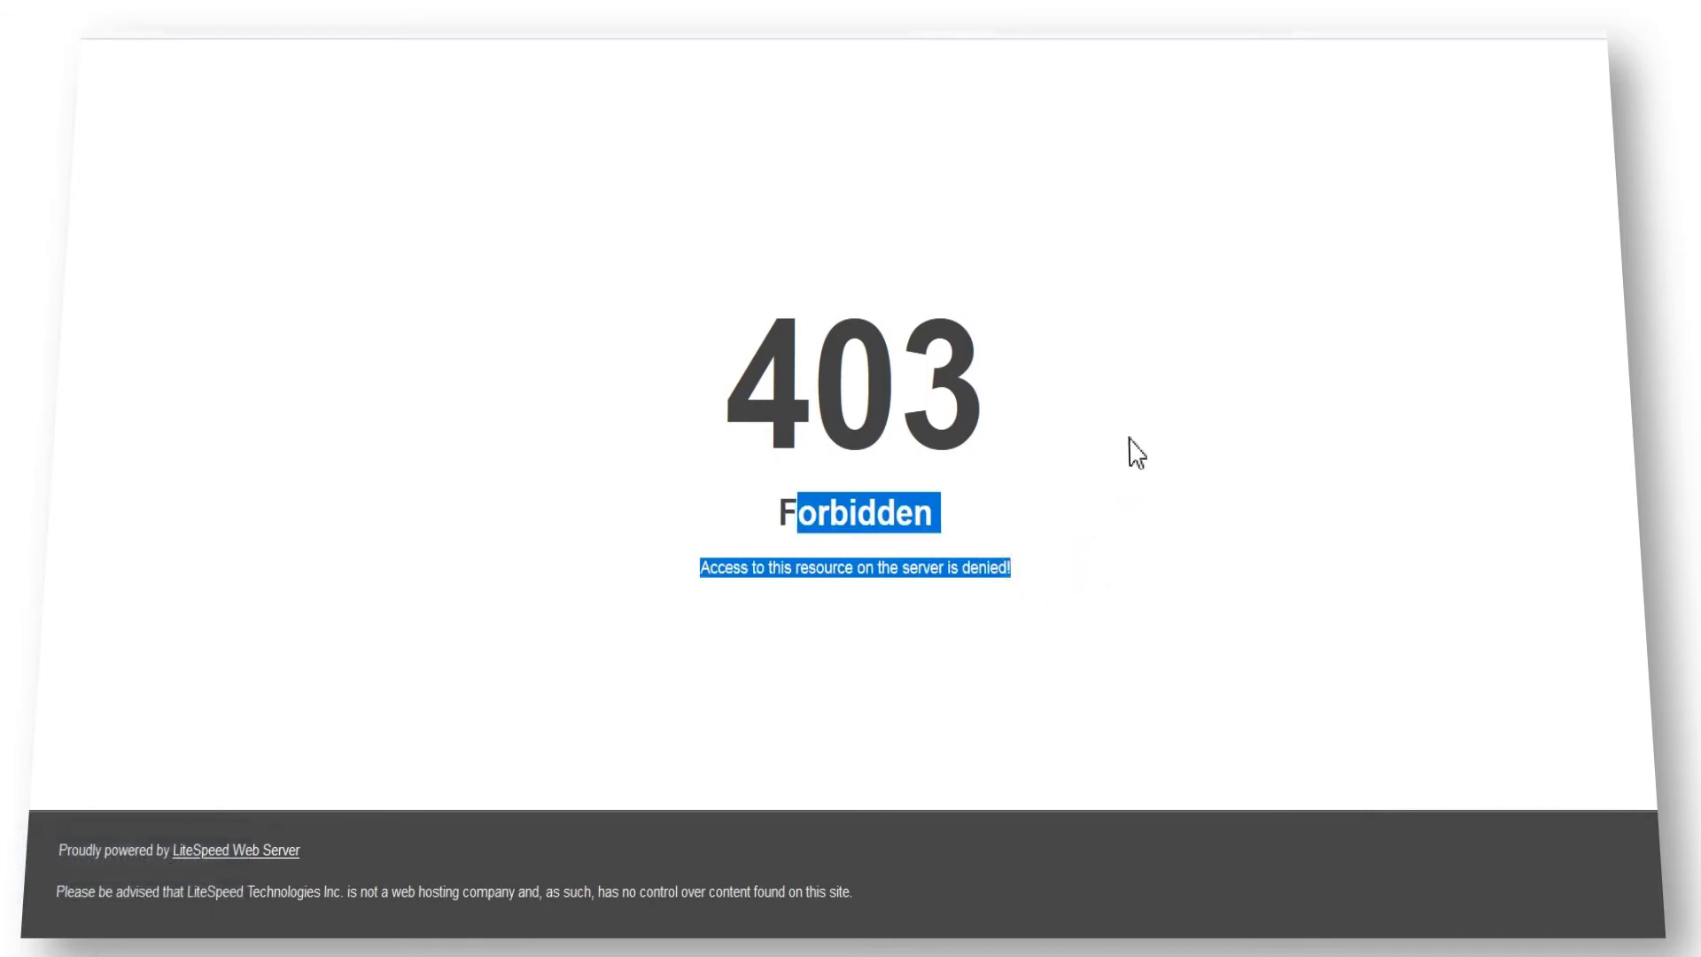
left_click(1131, 449)
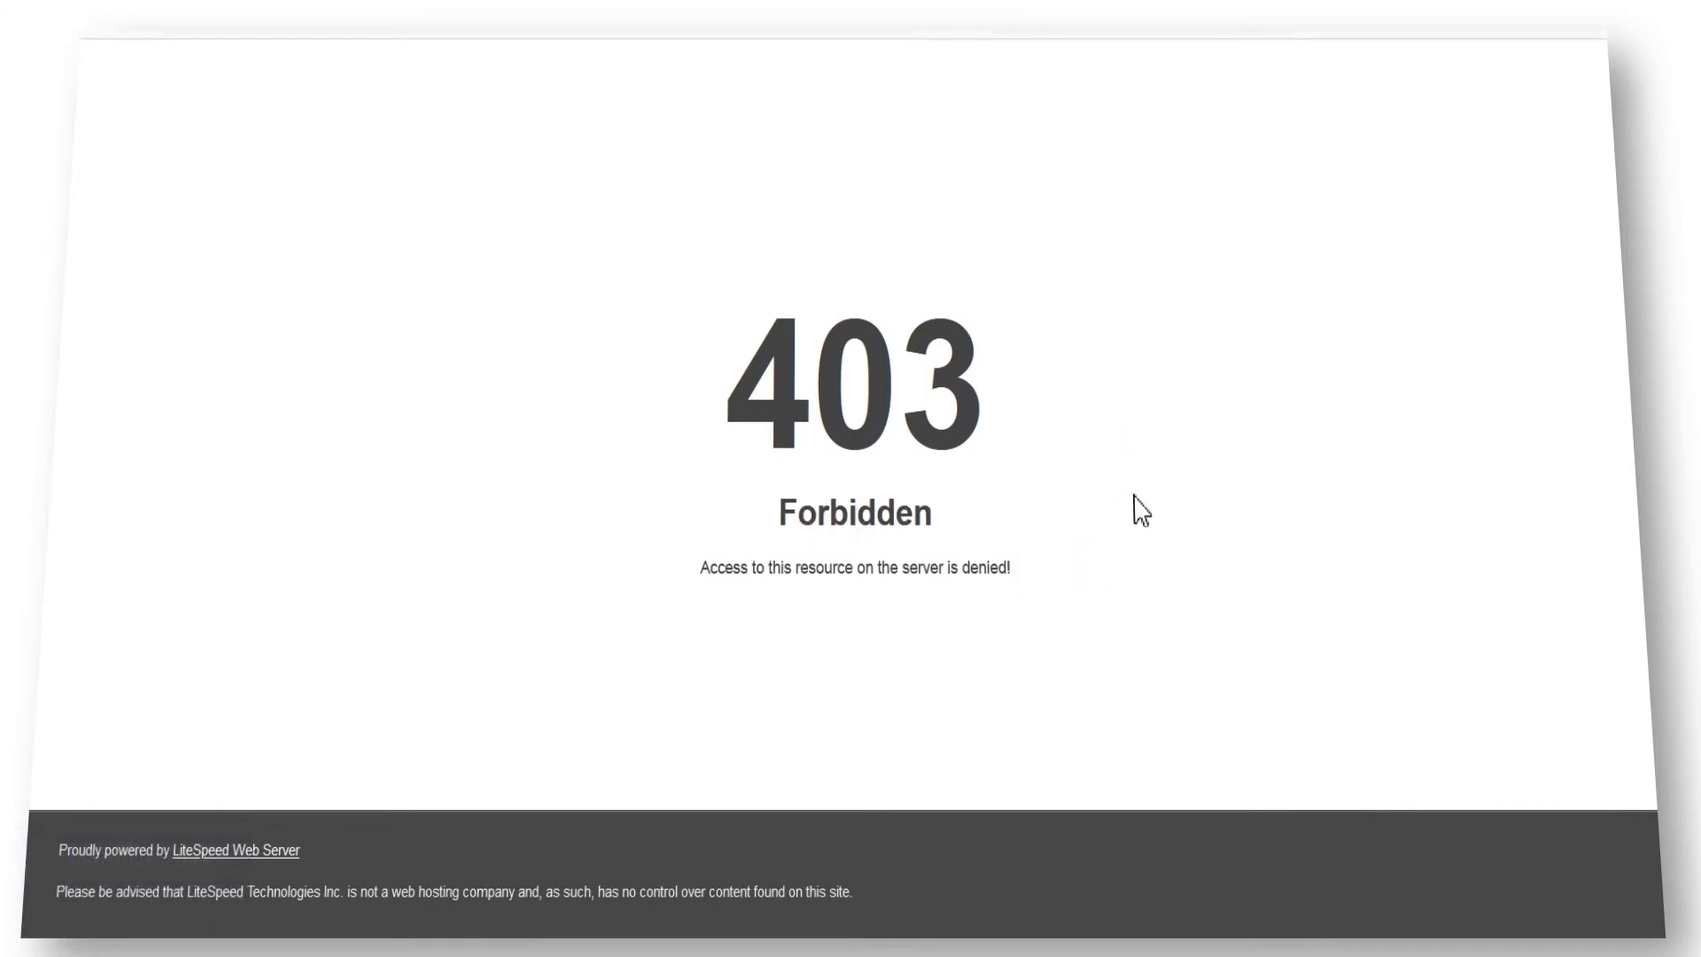